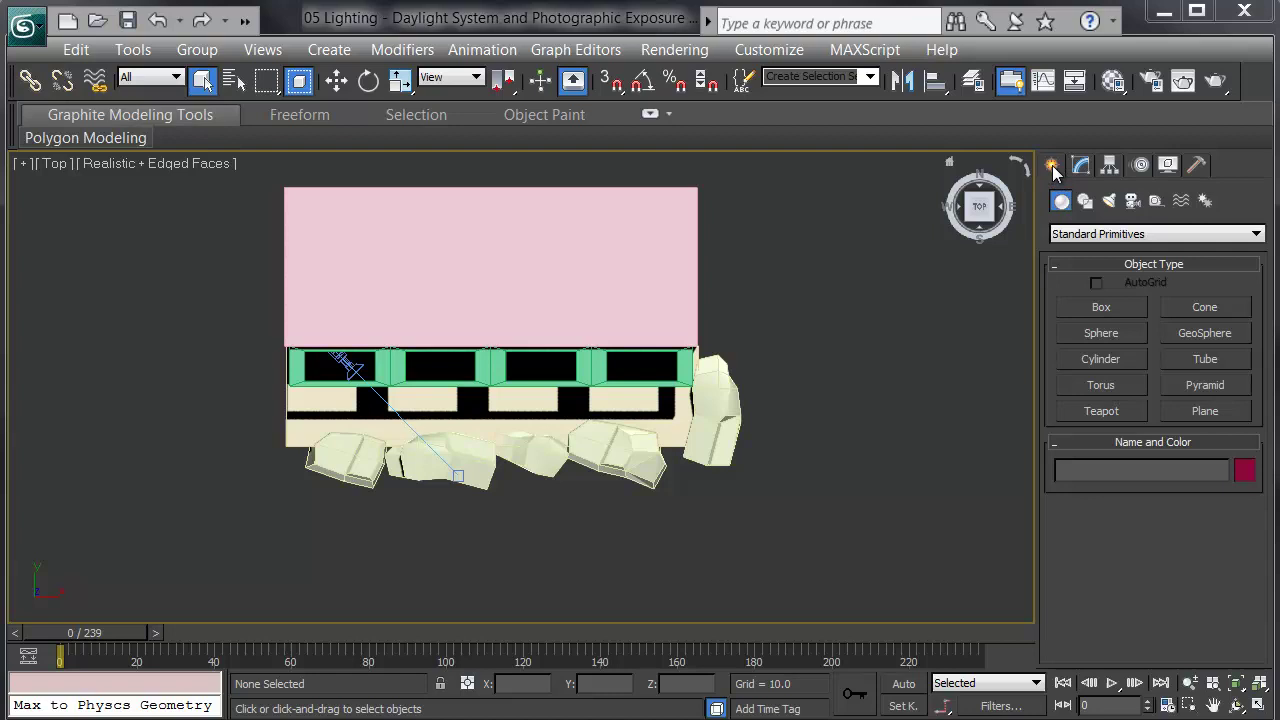
Pick Daylight from the Create panel's Systems category to start a daylight system
click(1205, 201)
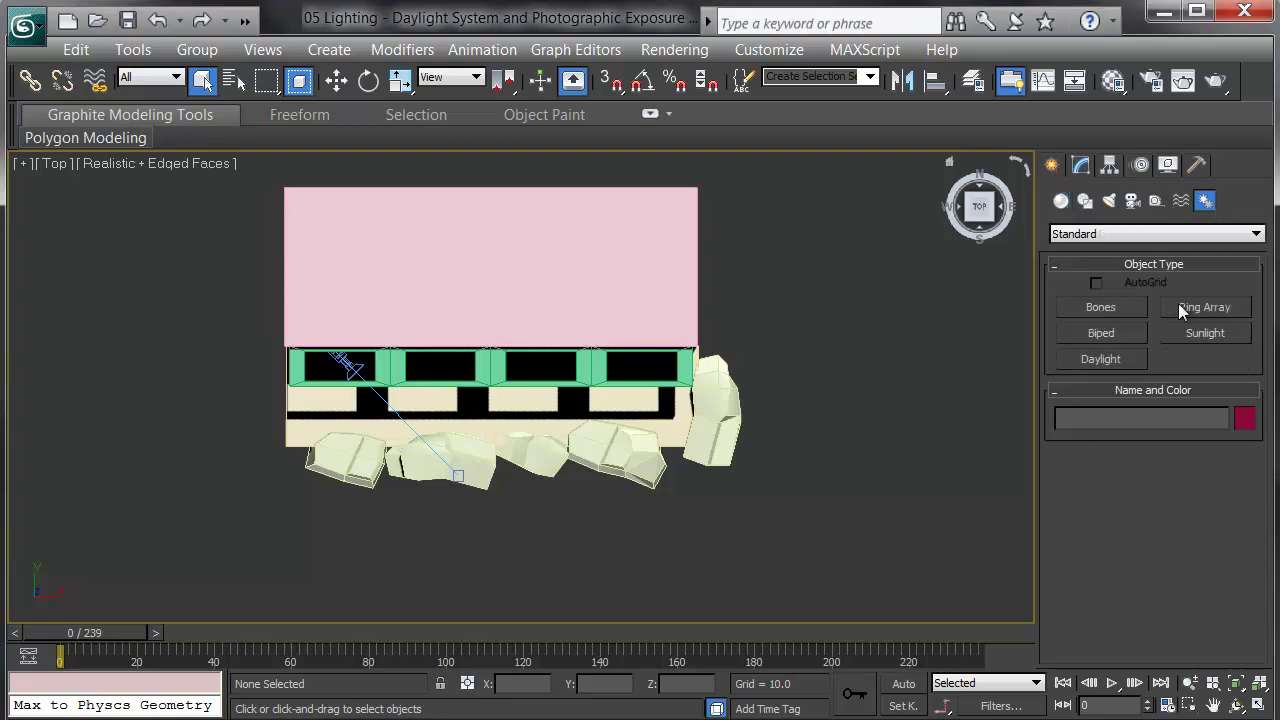
Accept mr Photographic Exposure at EV 15 and place Daylight001's compass right of the building
click(1127, 360)
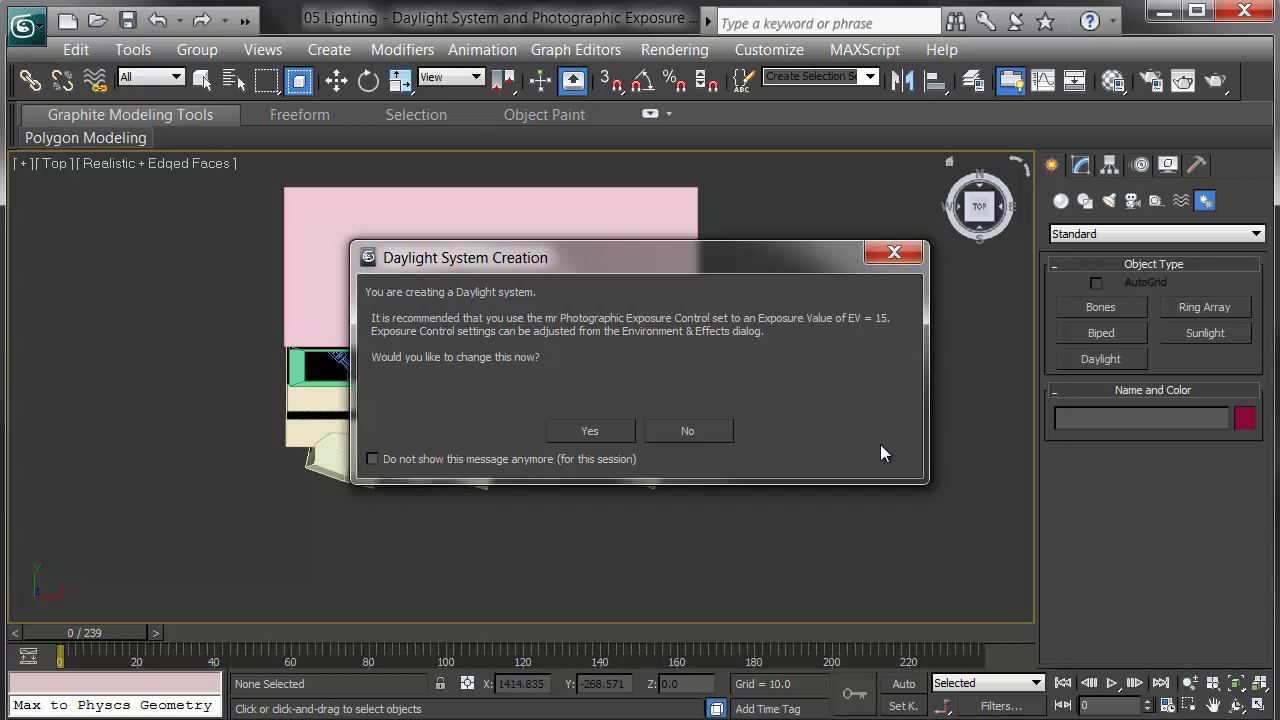
click(600, 430)
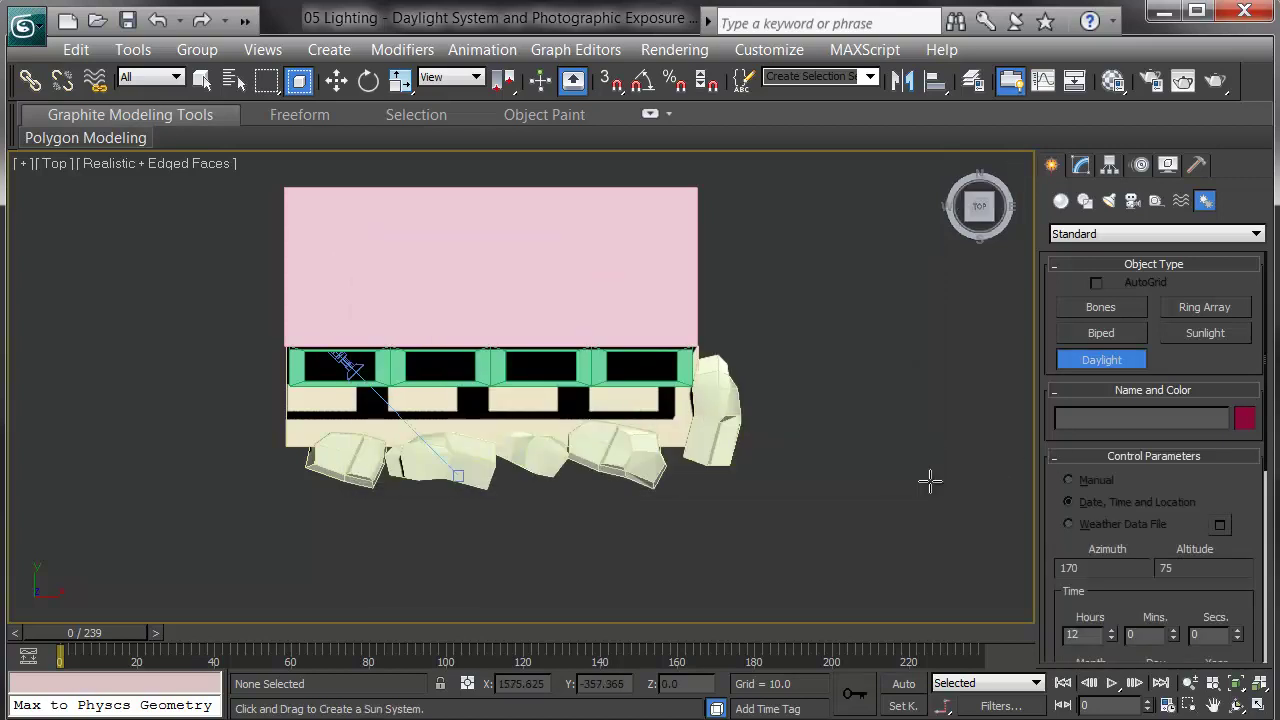
drag(827, 438, 852, 444)
click(931, 603)
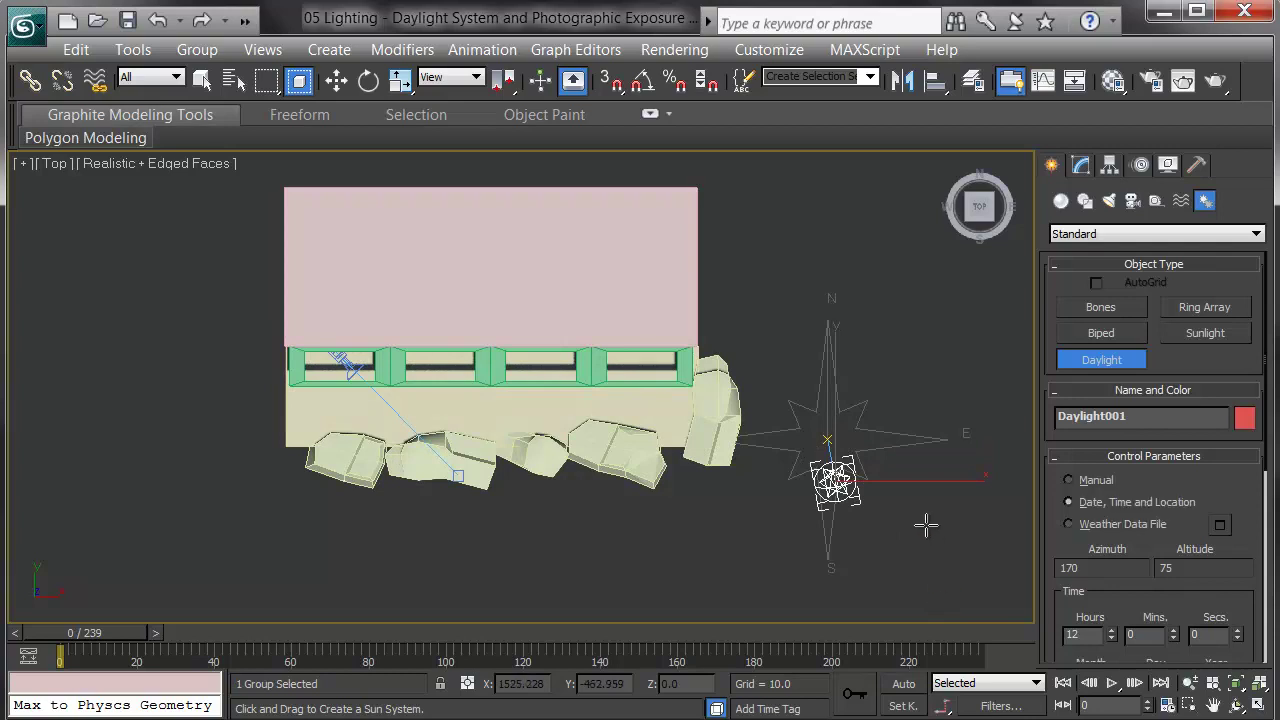
Show Daylight001's mr Sun and mr Sky parameters and tilt the view over the building
click(1081, 166)
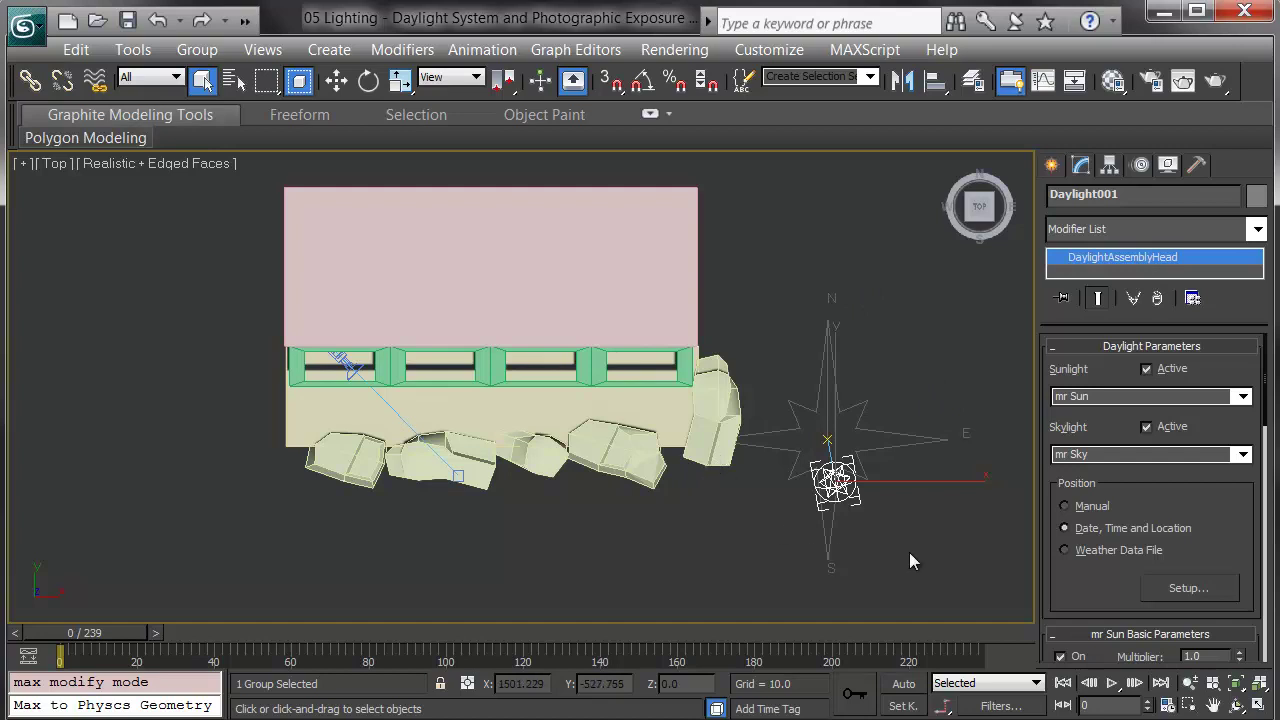
alt+middle_drag(782, 539, 760, 416)
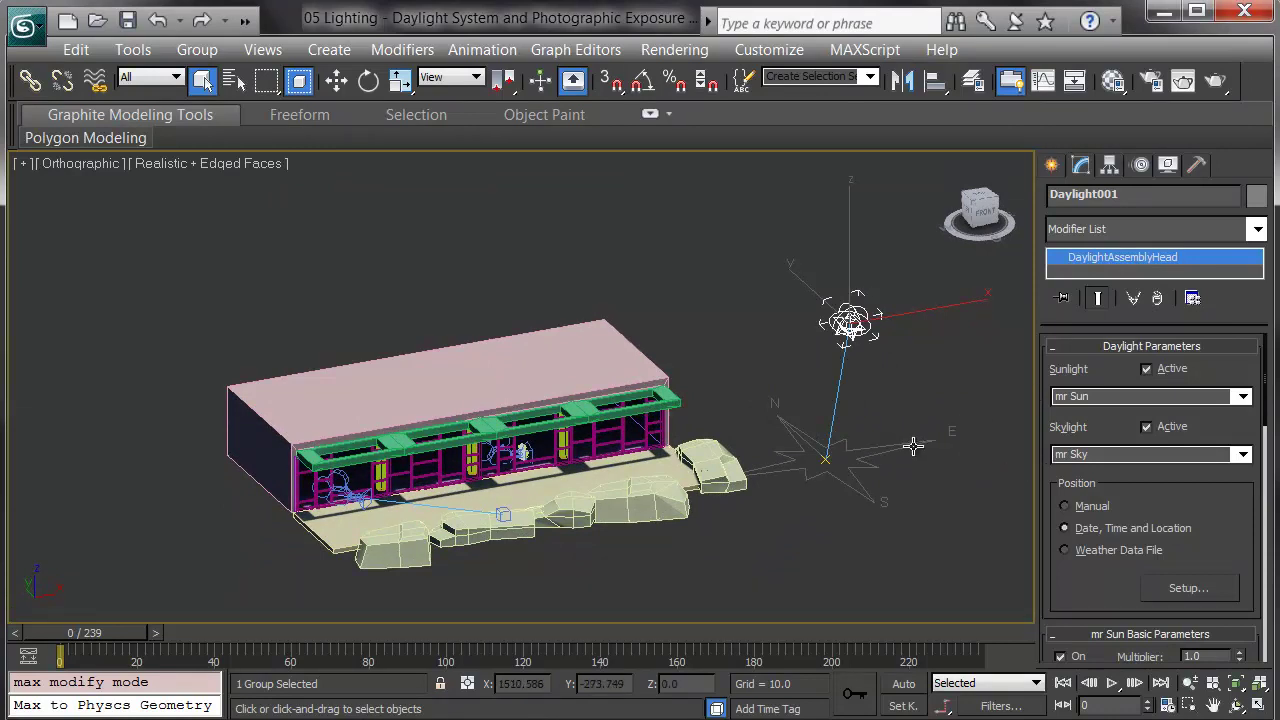
middle_drag(945, 463, 858, 437)
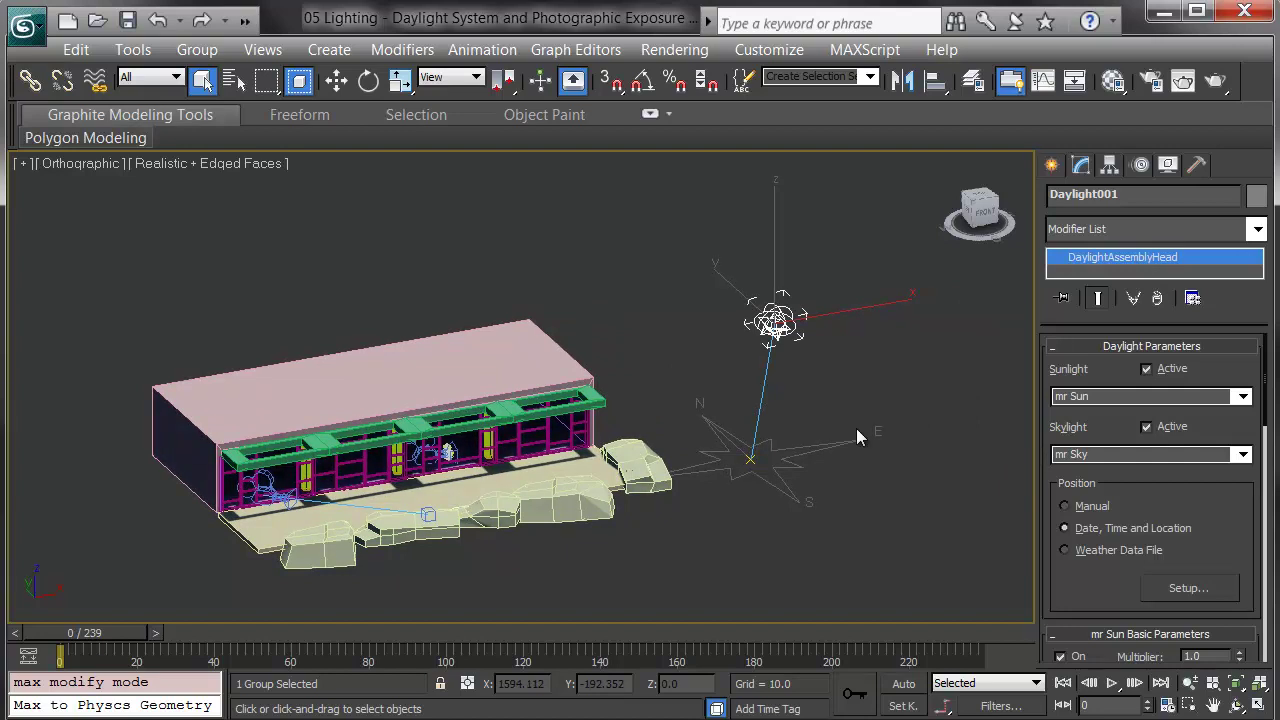
Open the daylight's date and time settings and raise the month to October
click(1198, 589)
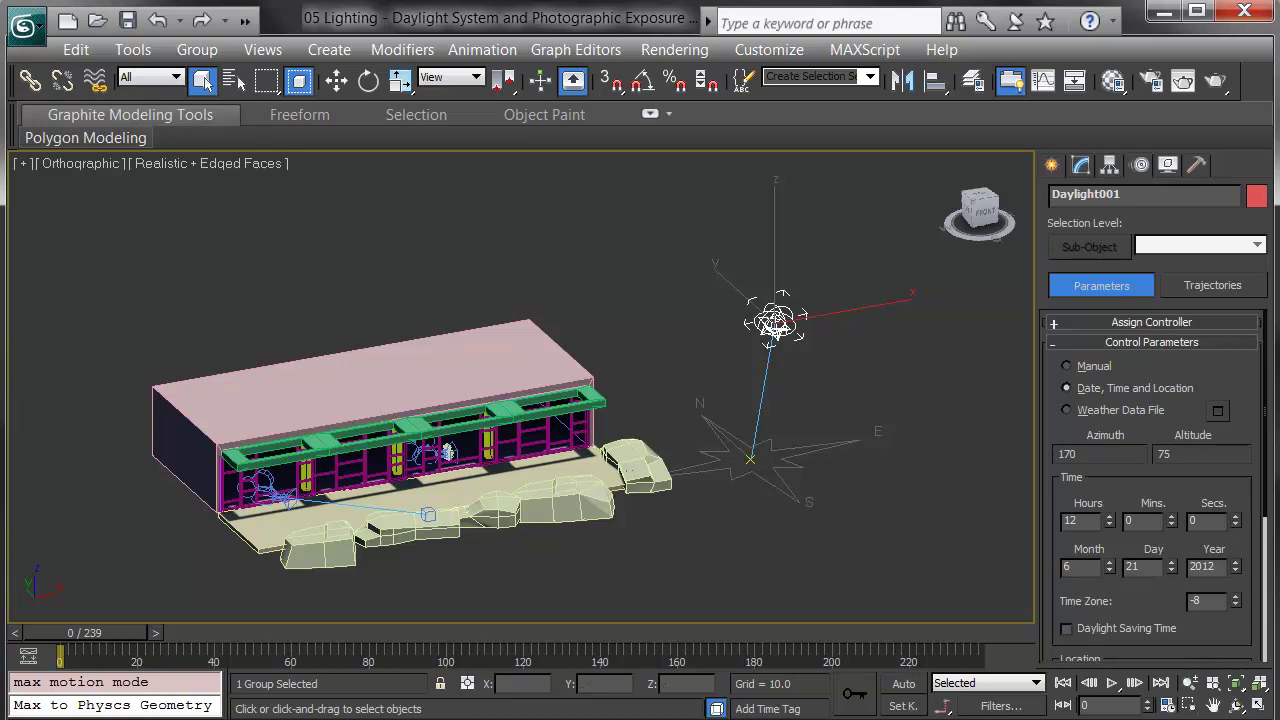
drag(1137, 606, 1151, 566)
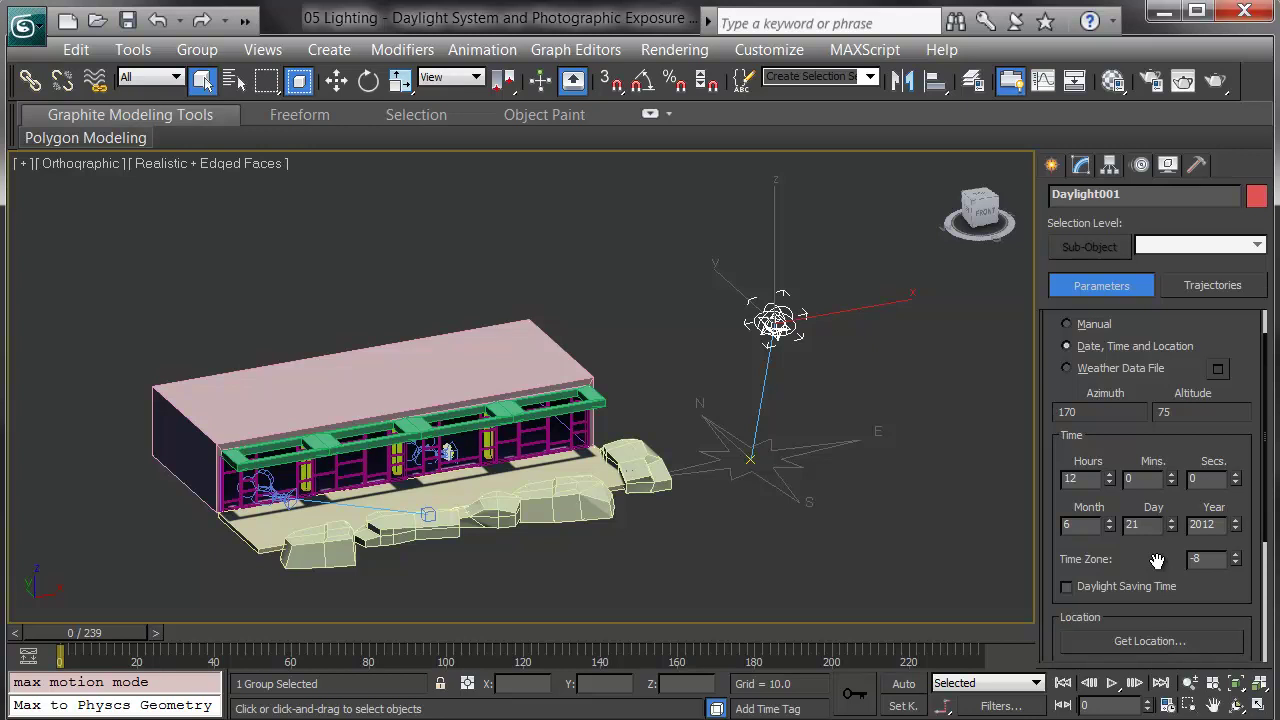
click(1110, 521)
click(1110, 521)
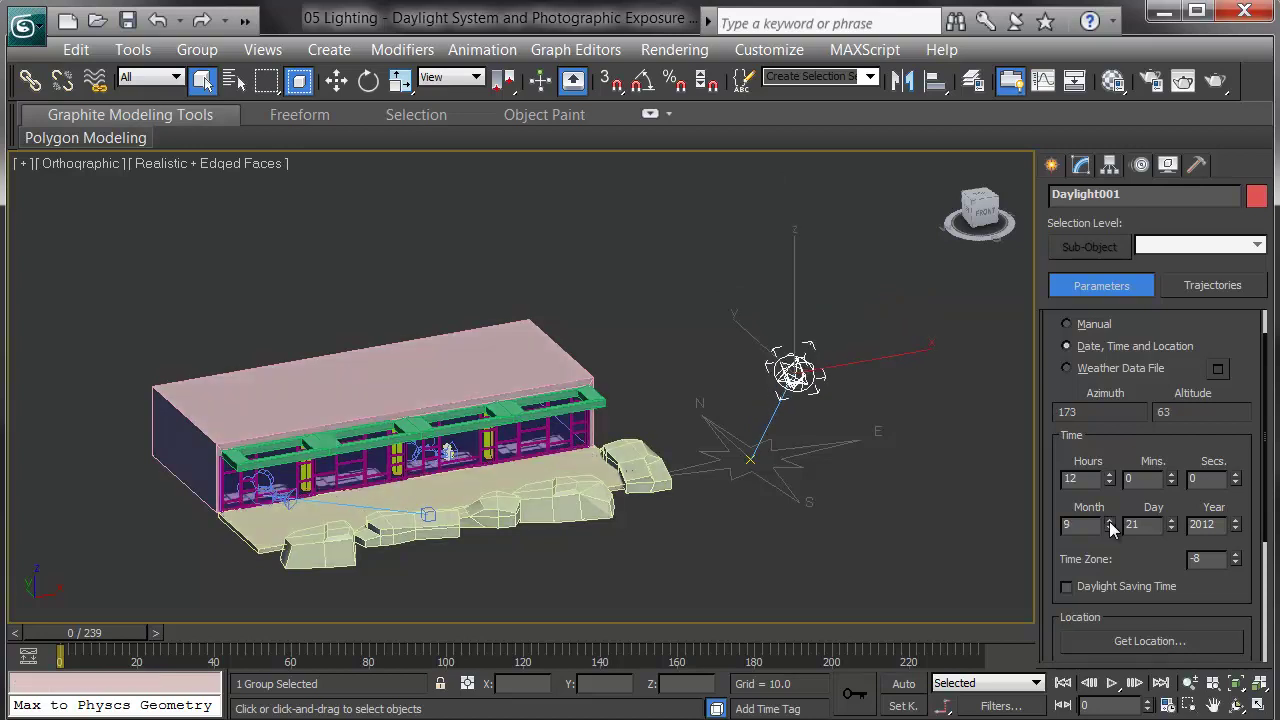
click(1110, 521)
click(1110, 521)
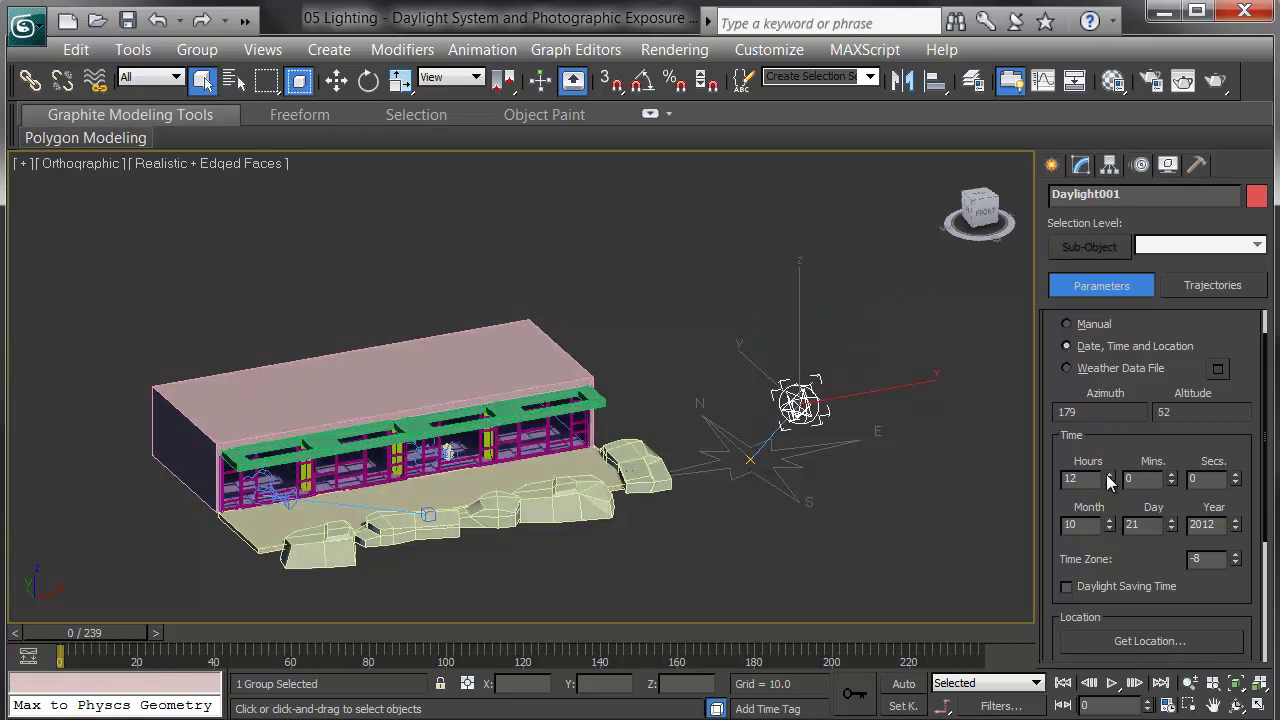
Set the hour to 15, placing the sun at azimuth 243, altitude 14
click(1109, 475)
click(1109, 475)
click(1109, 477)
click(1109, 477)
click(1109, 477)
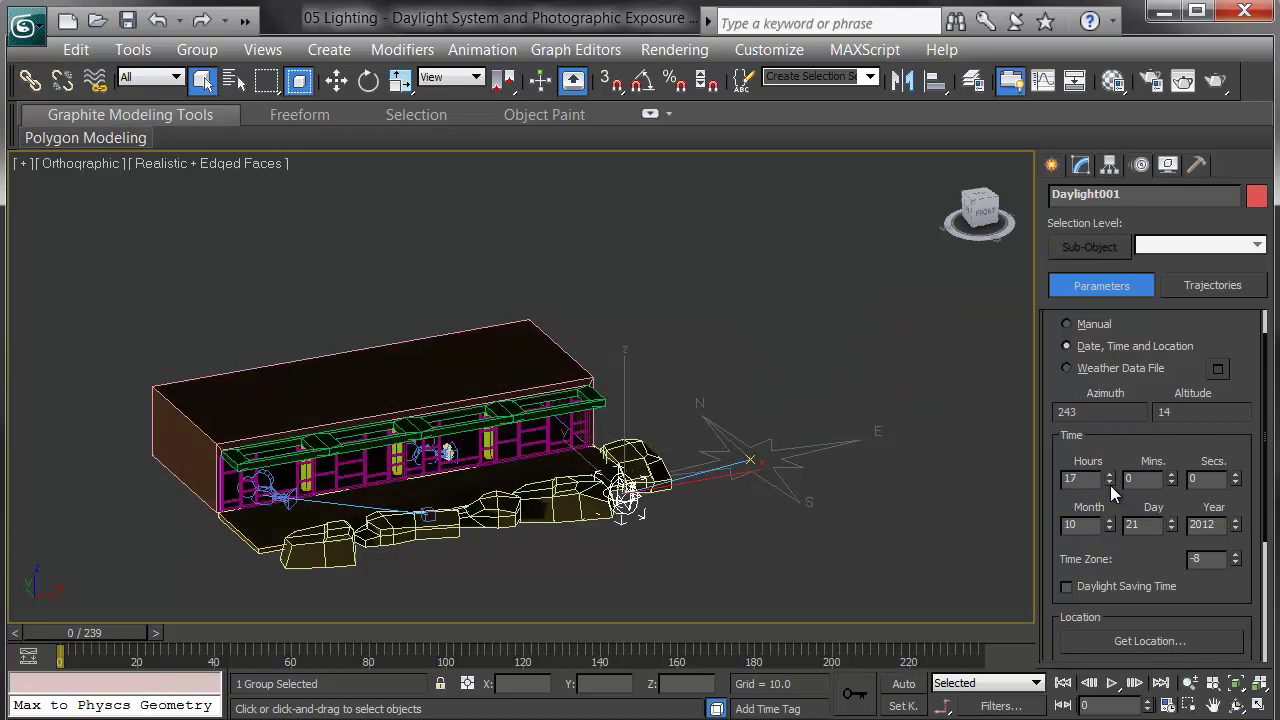
click(1110, 482)
click(1110, 482)
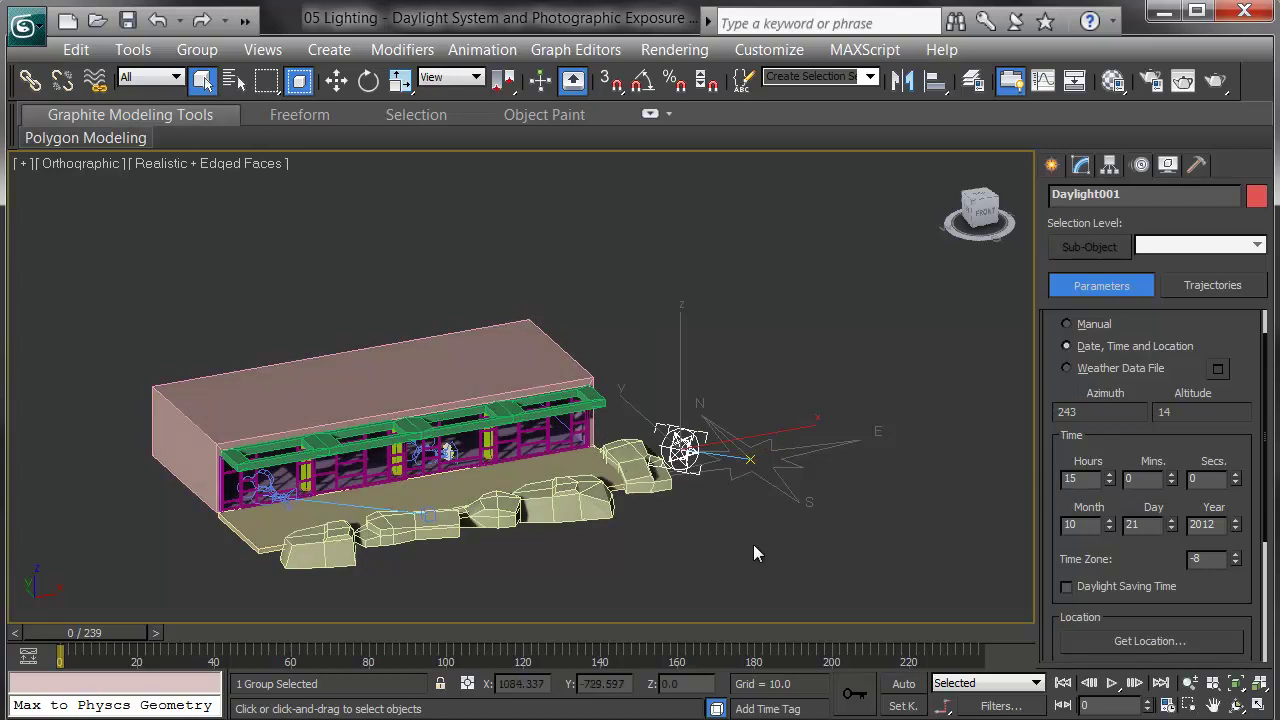
alt+middle_drag(753, 544, 671, 534)
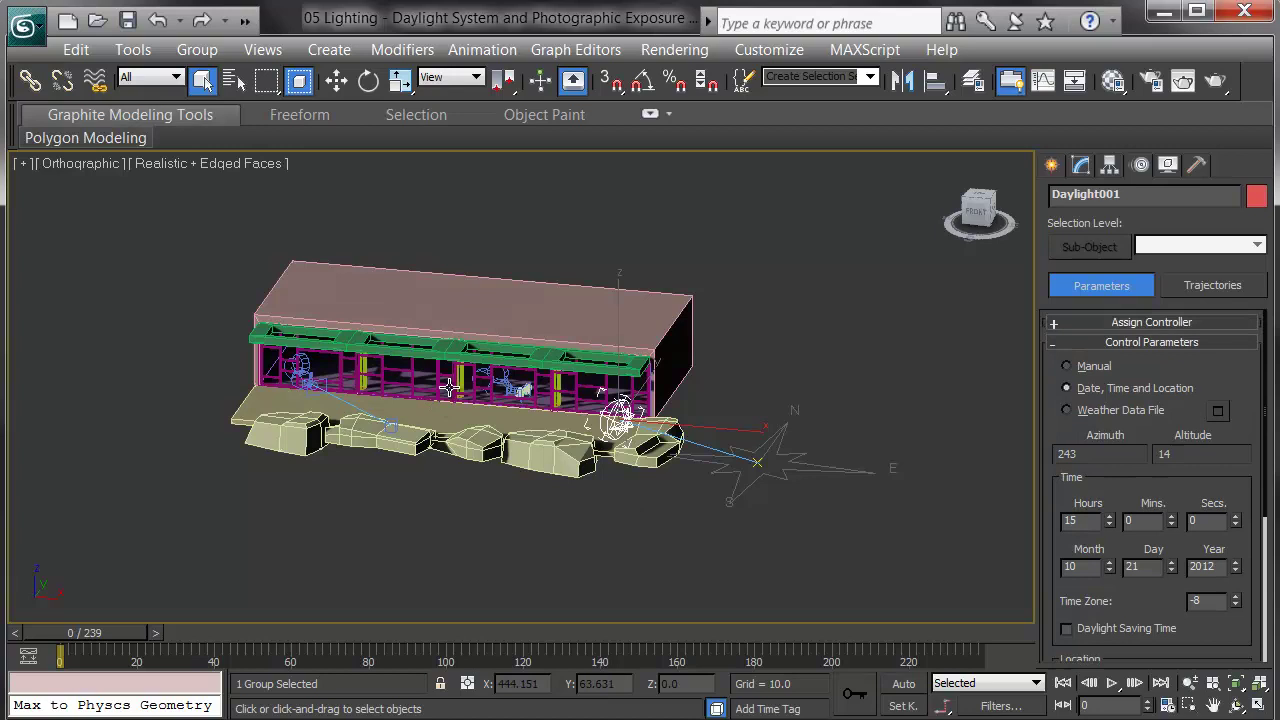
Frame the daylight in the Top view, zoom out, then switch to the Left view
scroll(503, 437, up, 5)
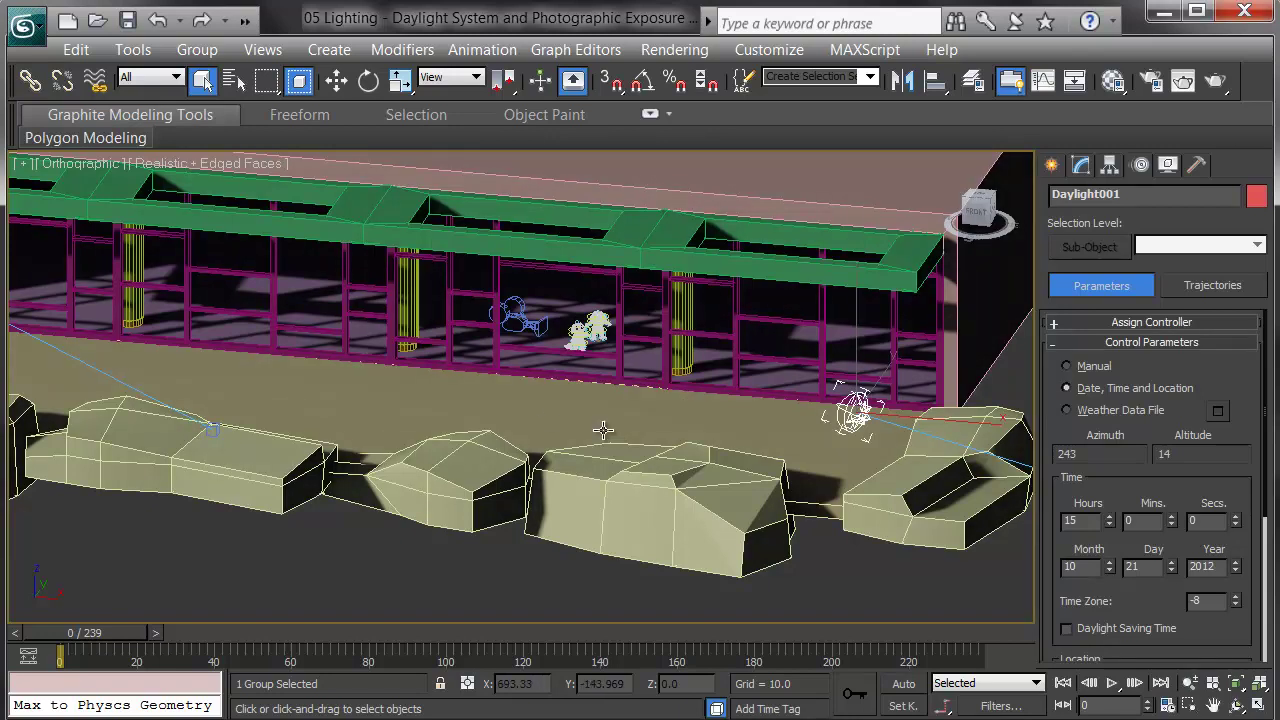
key(t)
key(z)
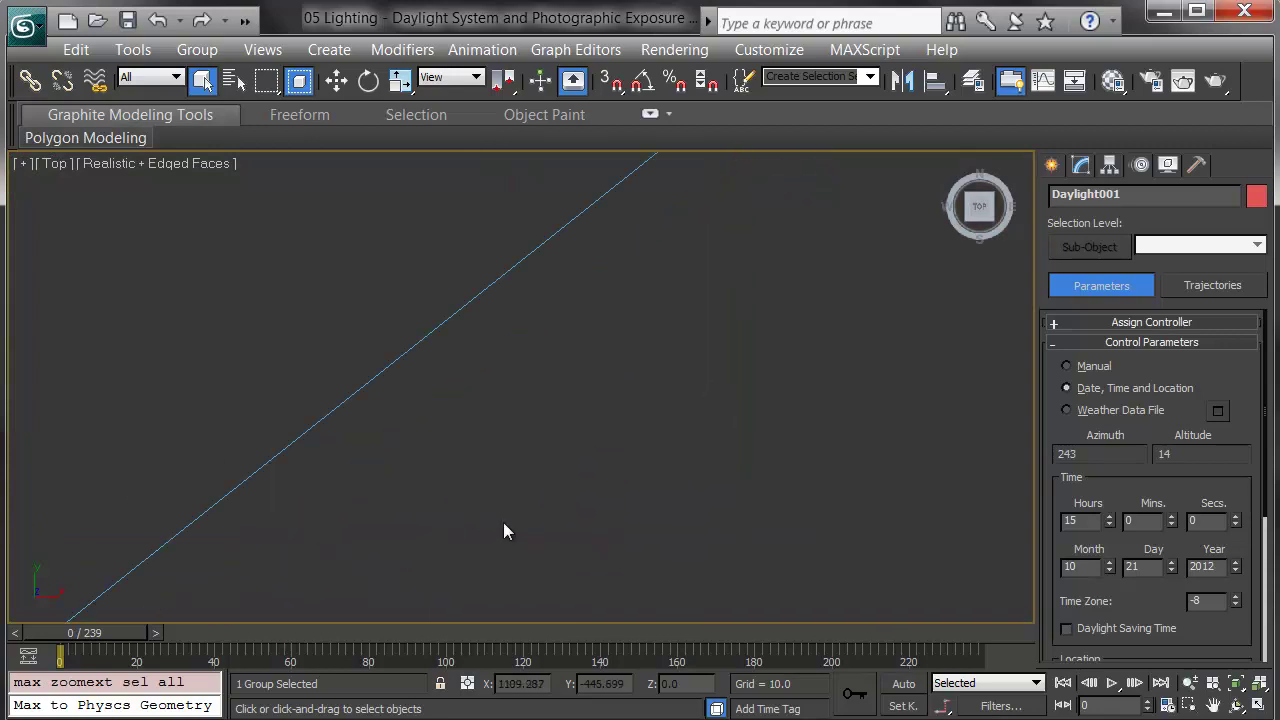
scroll(510, 518, down, 8)
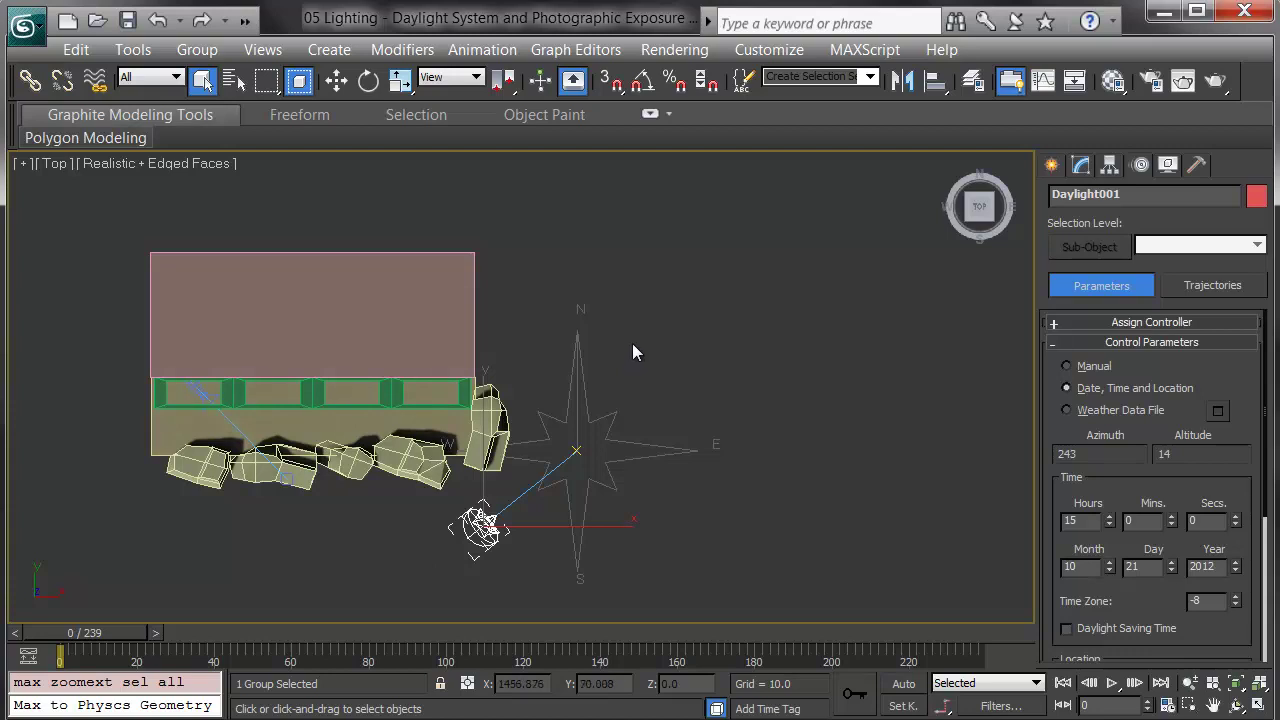
key(l)
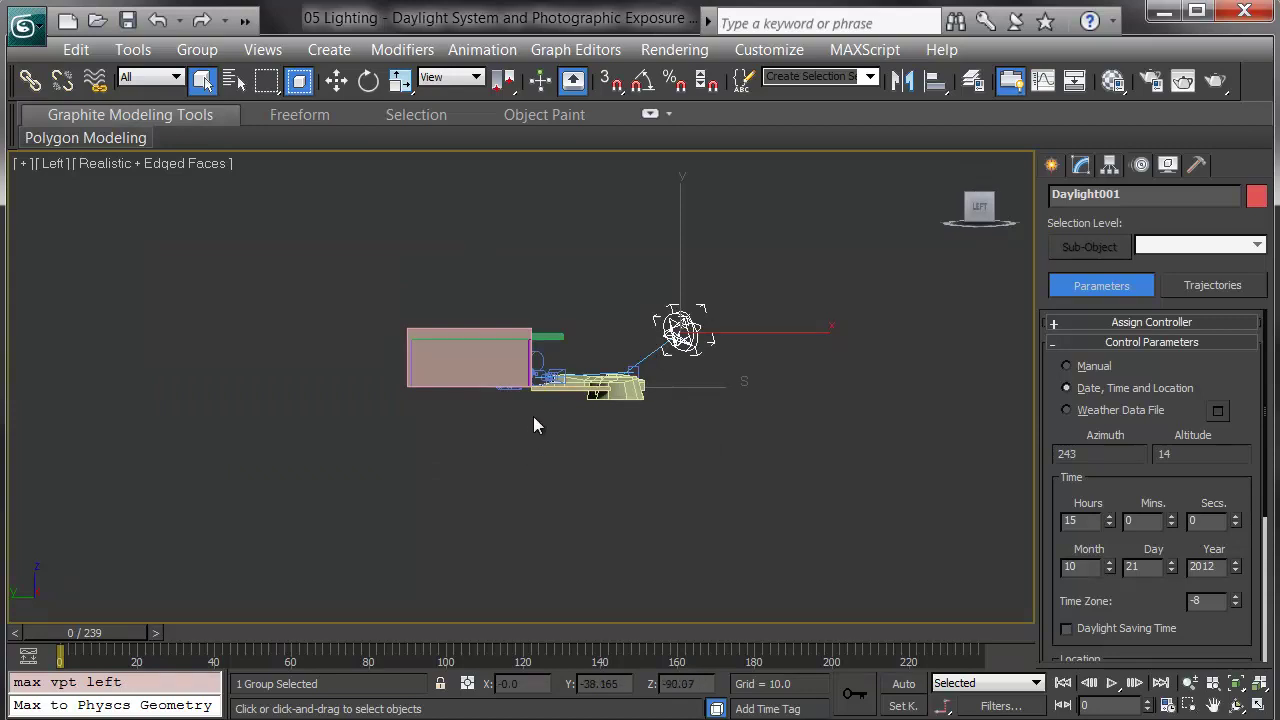
Raise the daylight's Orbital Scale to 985.549 to push the sun far away
scroll(1140, 605, down, 3)
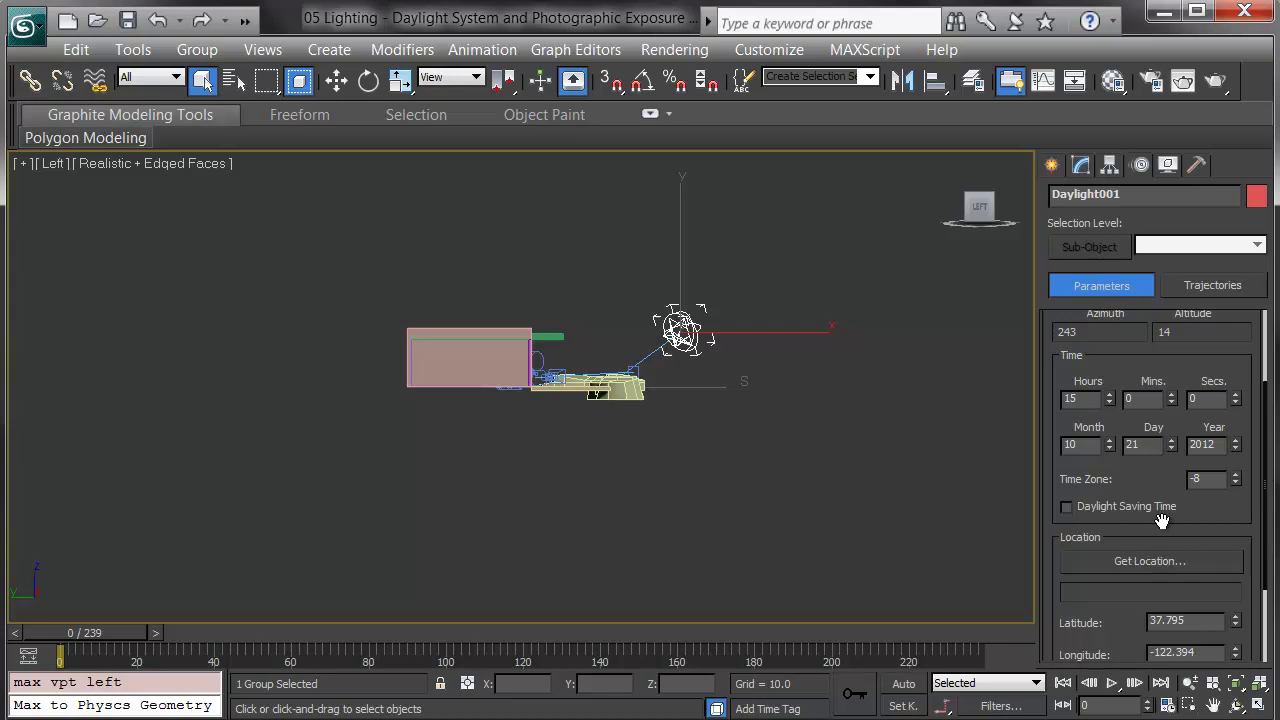
drag(1166, 495, 1170, 375)
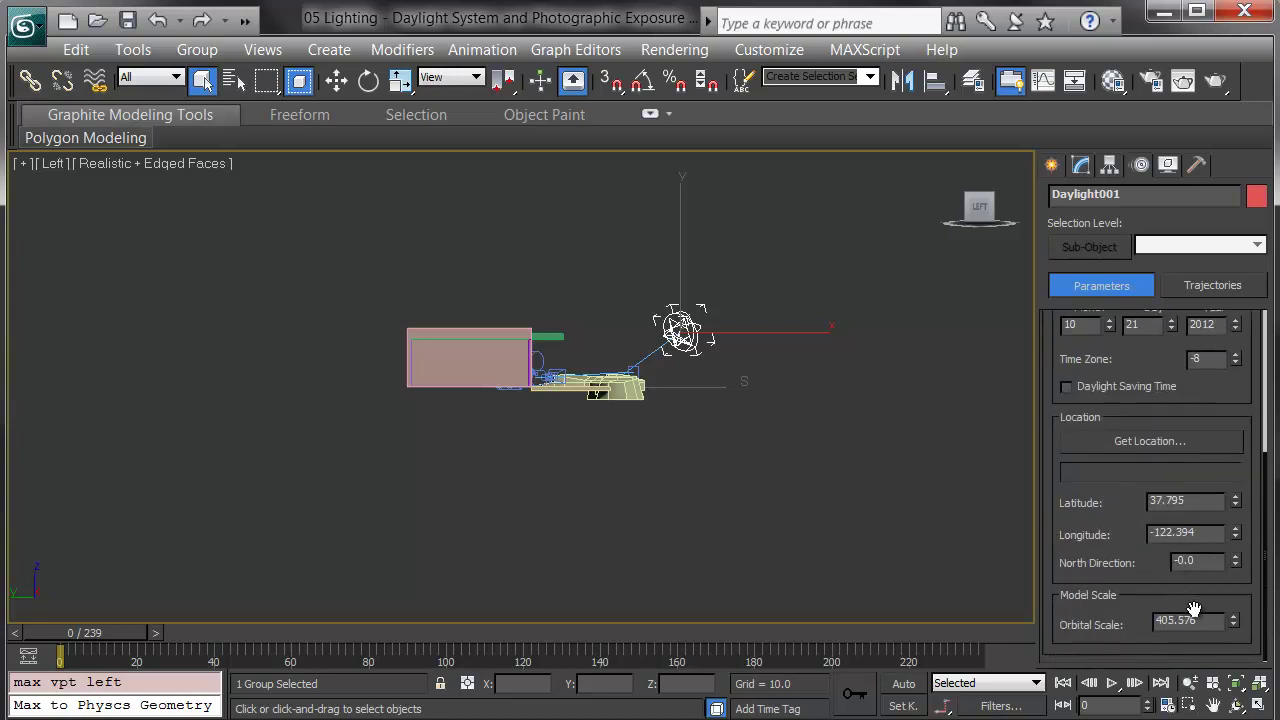
drag(1232, 624, 1258, 474)
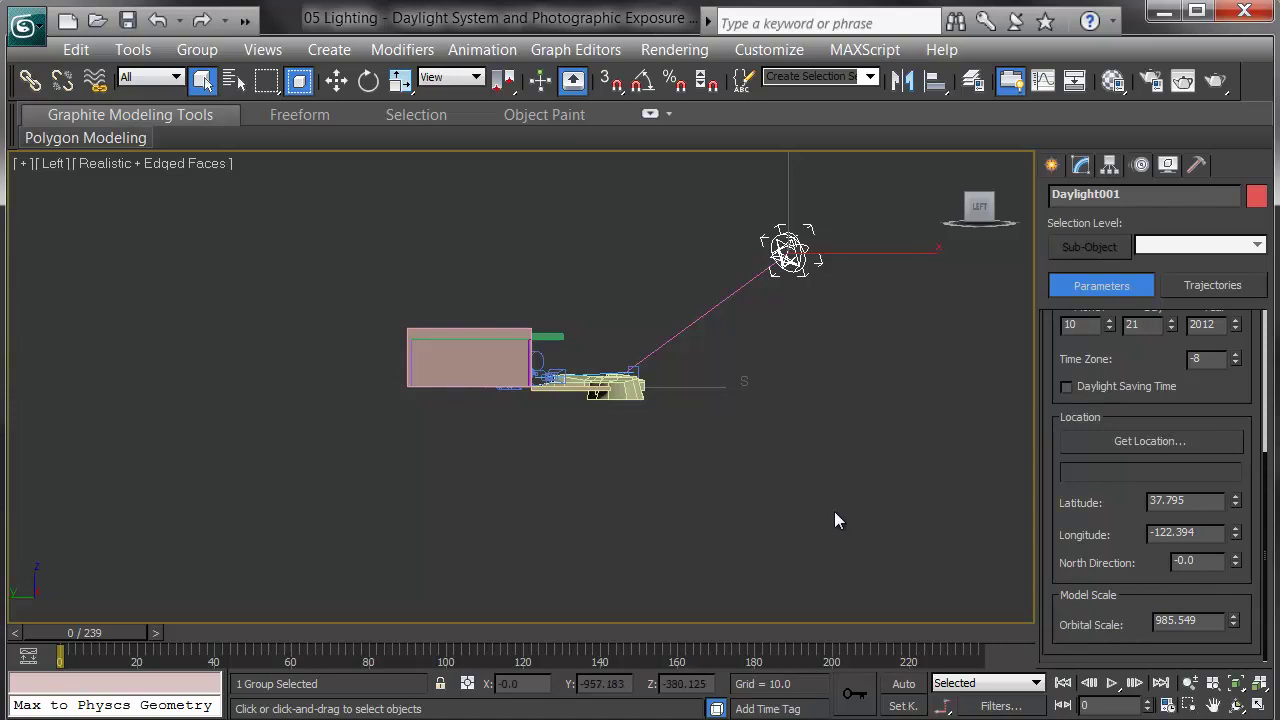
Switch to Move, view through Camera001, and go to frame 81 of the interior
right_click(773, 441)
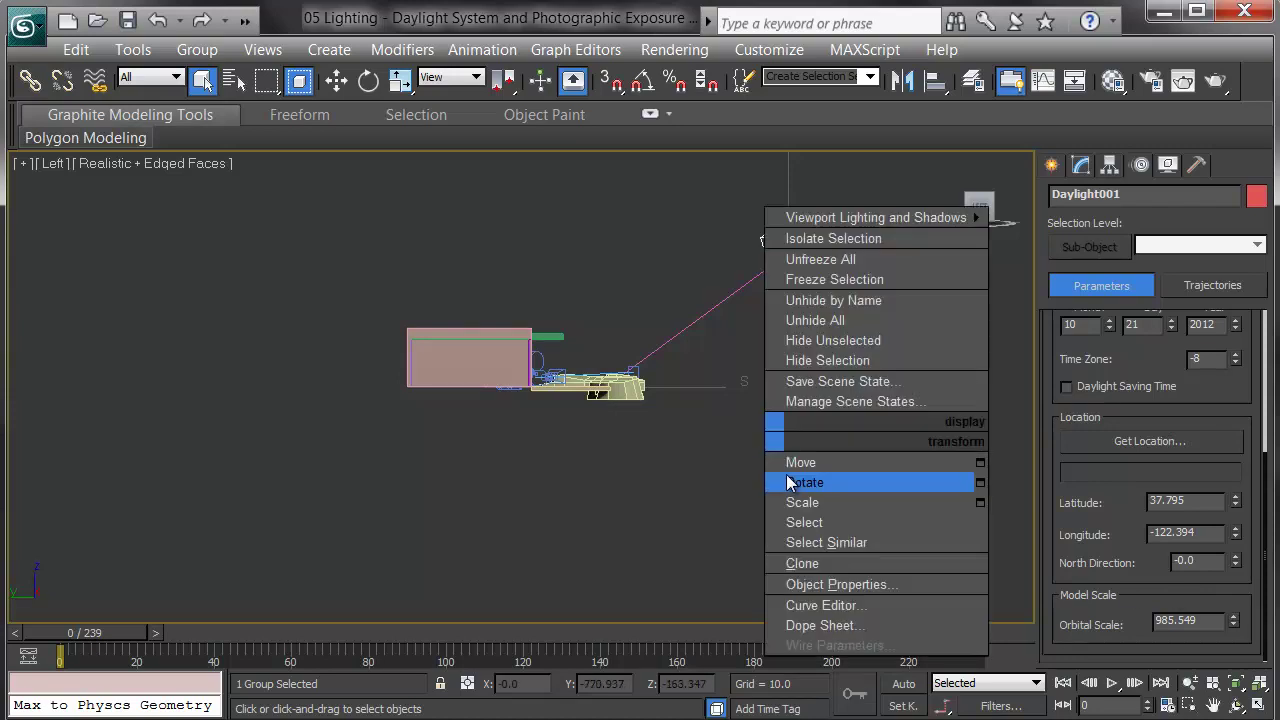
click(786, 464)
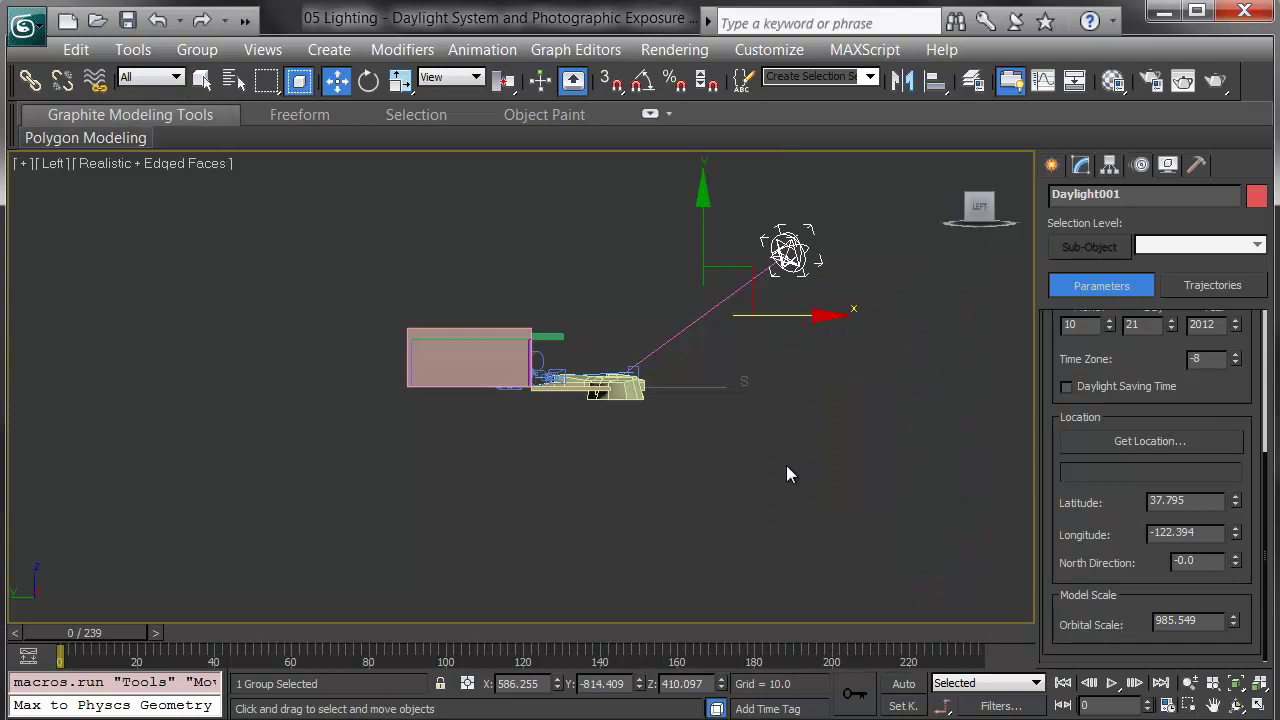
key(c)
click(540, 194)
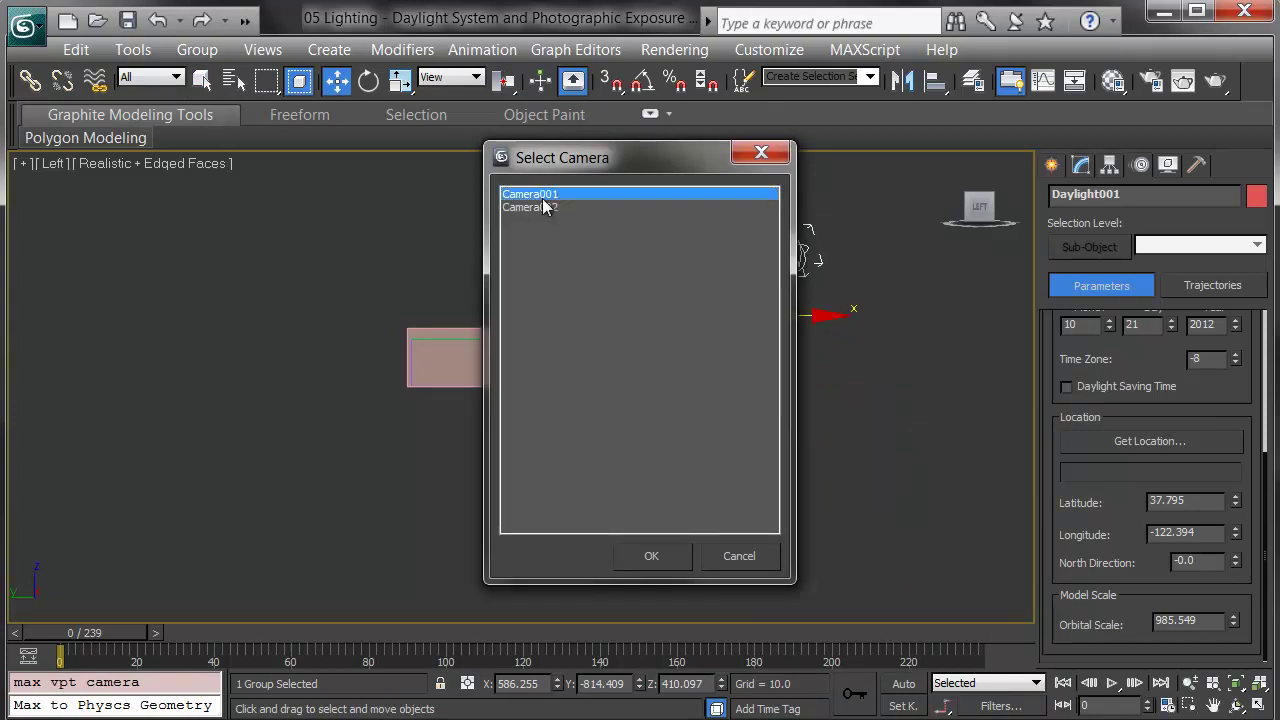
click(634, 553)
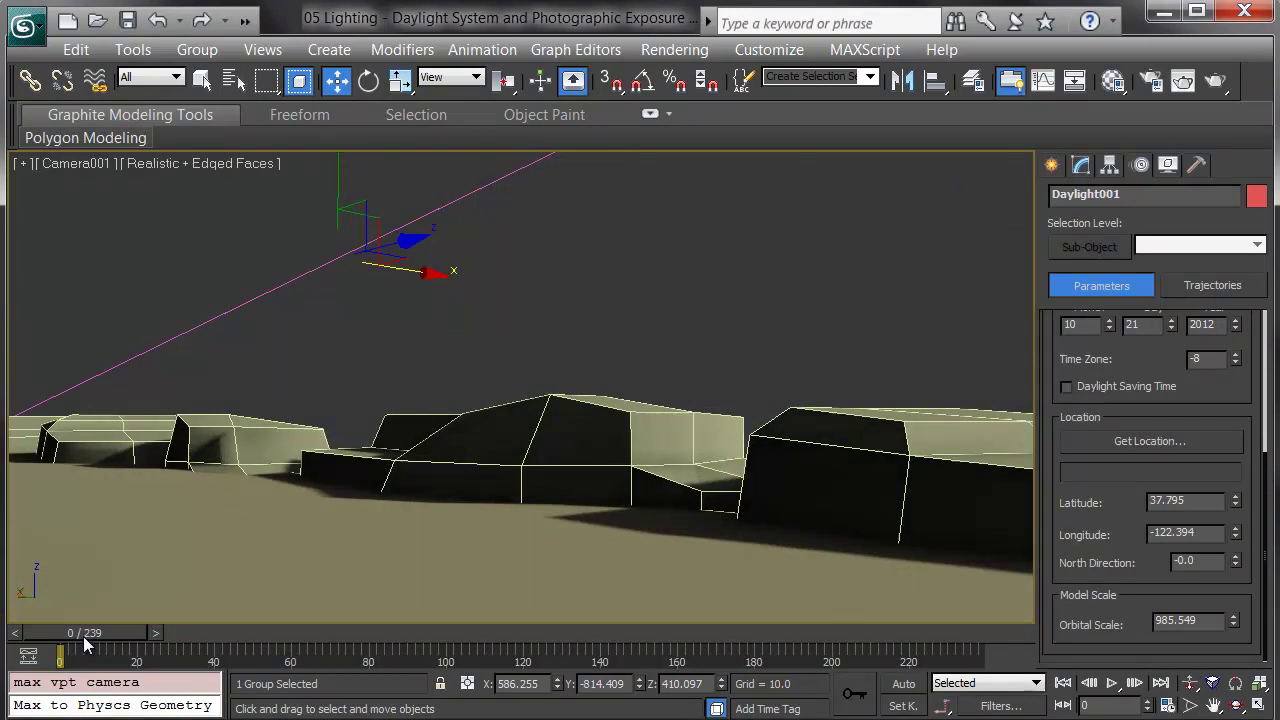
drag(83, 636, 380, 660)
key(w)
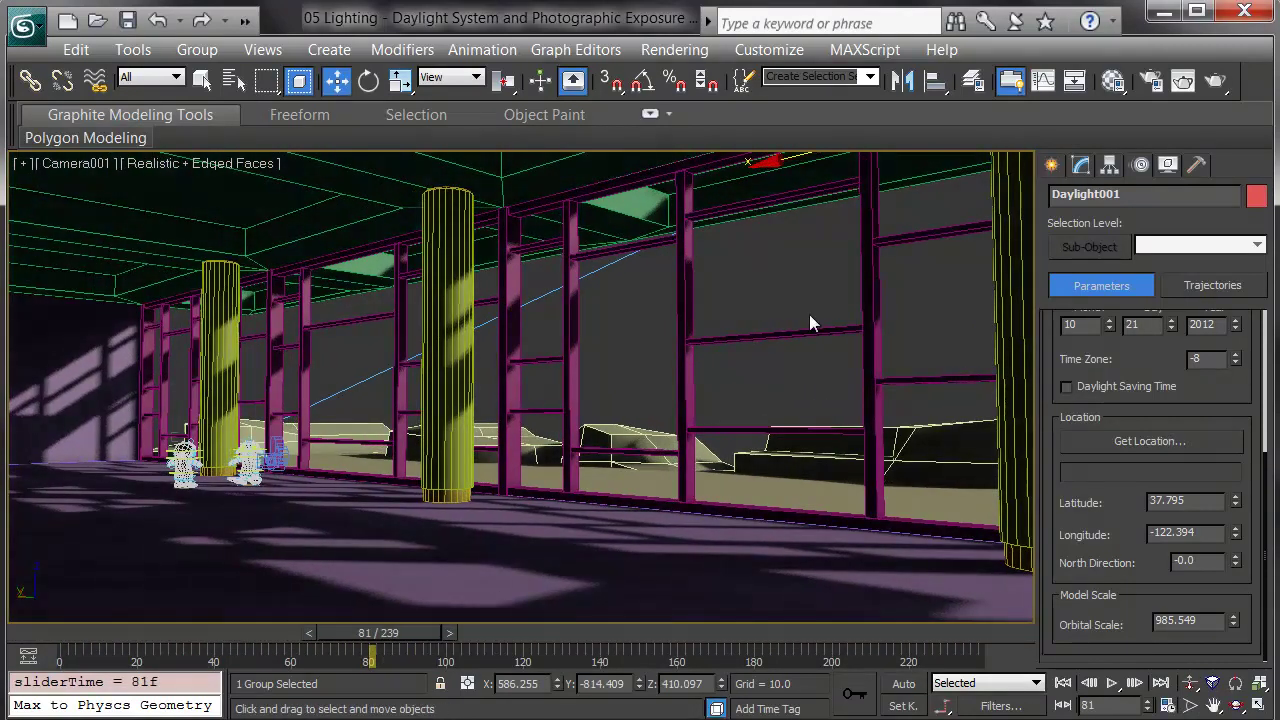
Enable Final Gather at the Draft preset for mental ray, then close Render Setup
click(1154, 83)
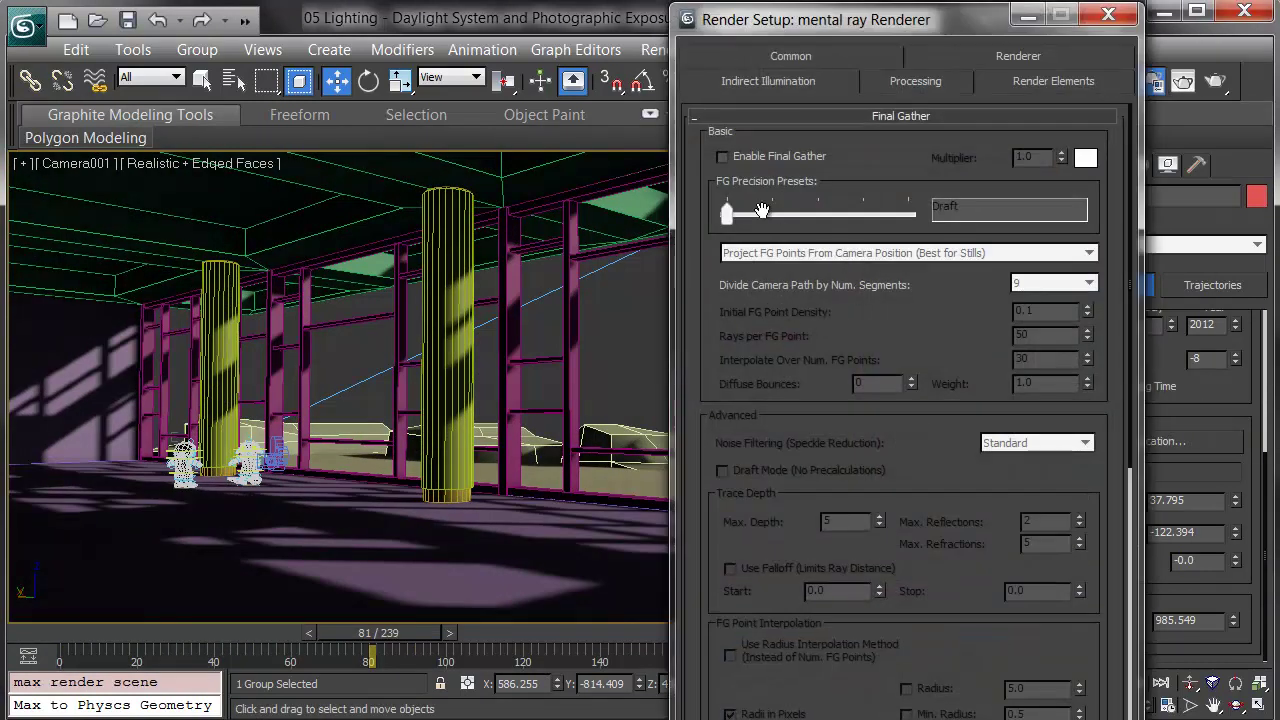
click(808, 156)
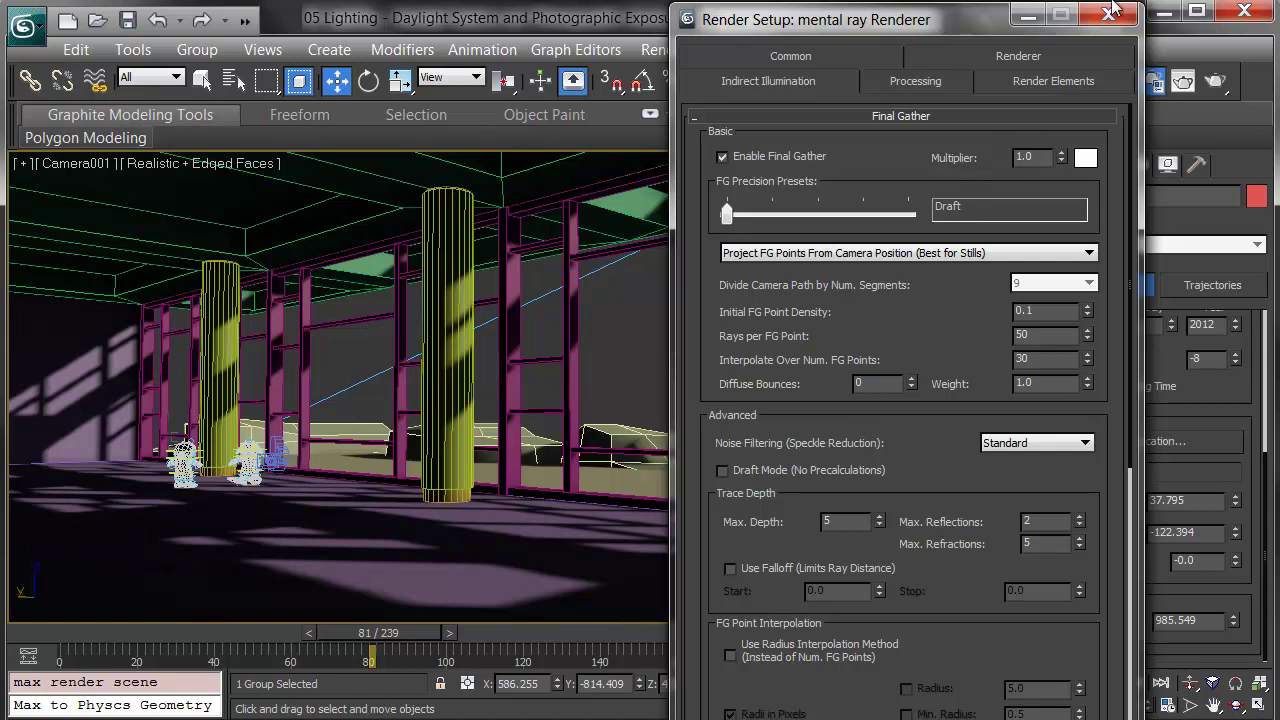
click(1108, 18)
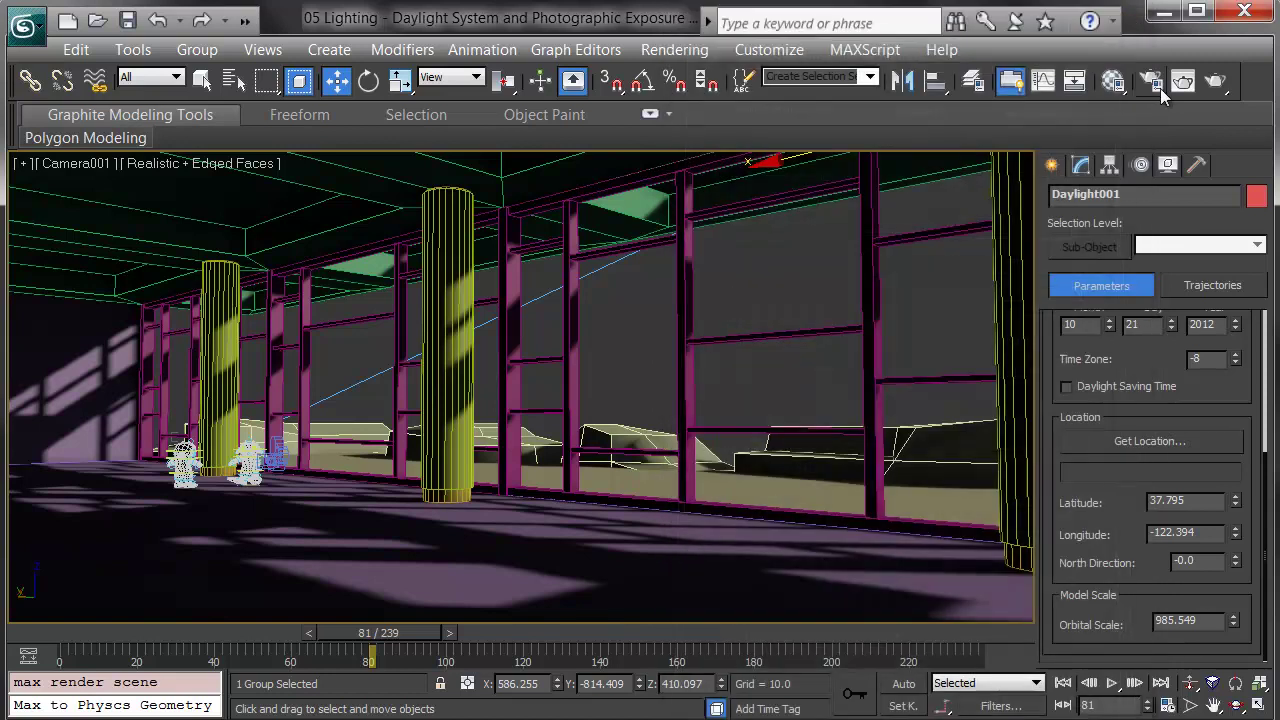
Render Camera001 at frame 81 showing sun shadows across the interior floor
click(1225, 82)
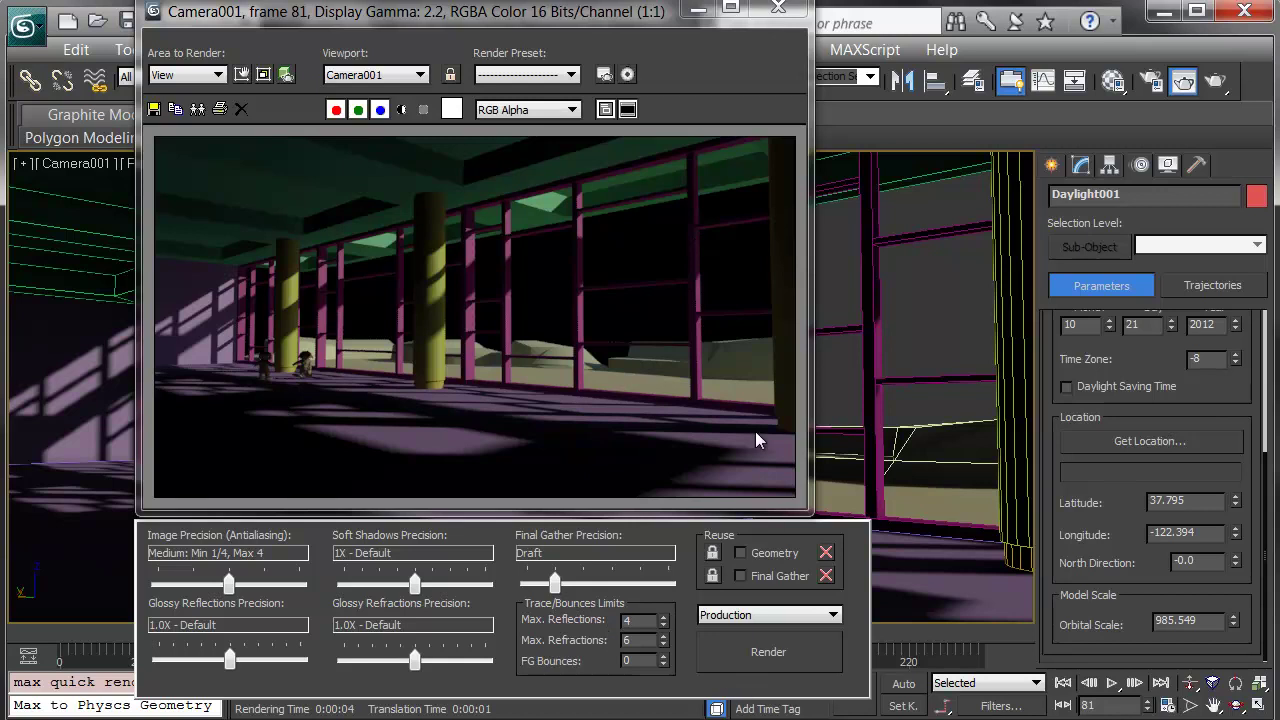
Turn on Use Map for the mr Physical Sky environment background and test-render the camera view
click(788, 10)
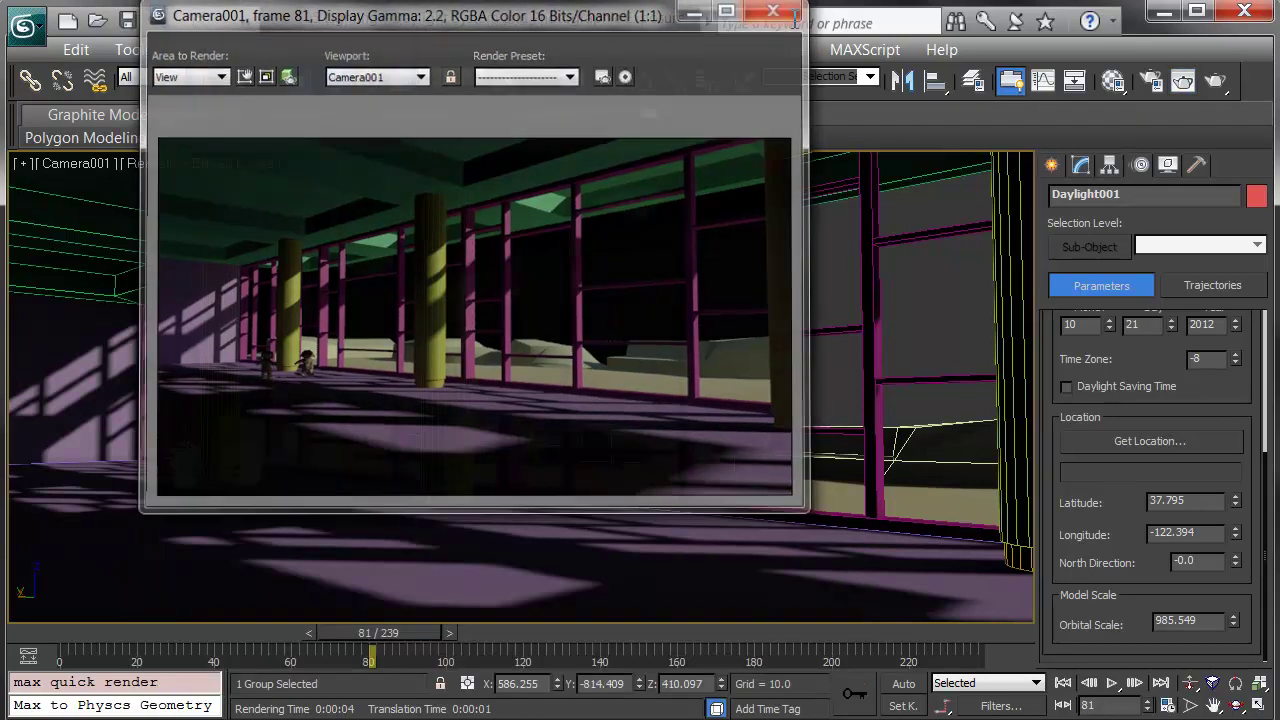
key(8)
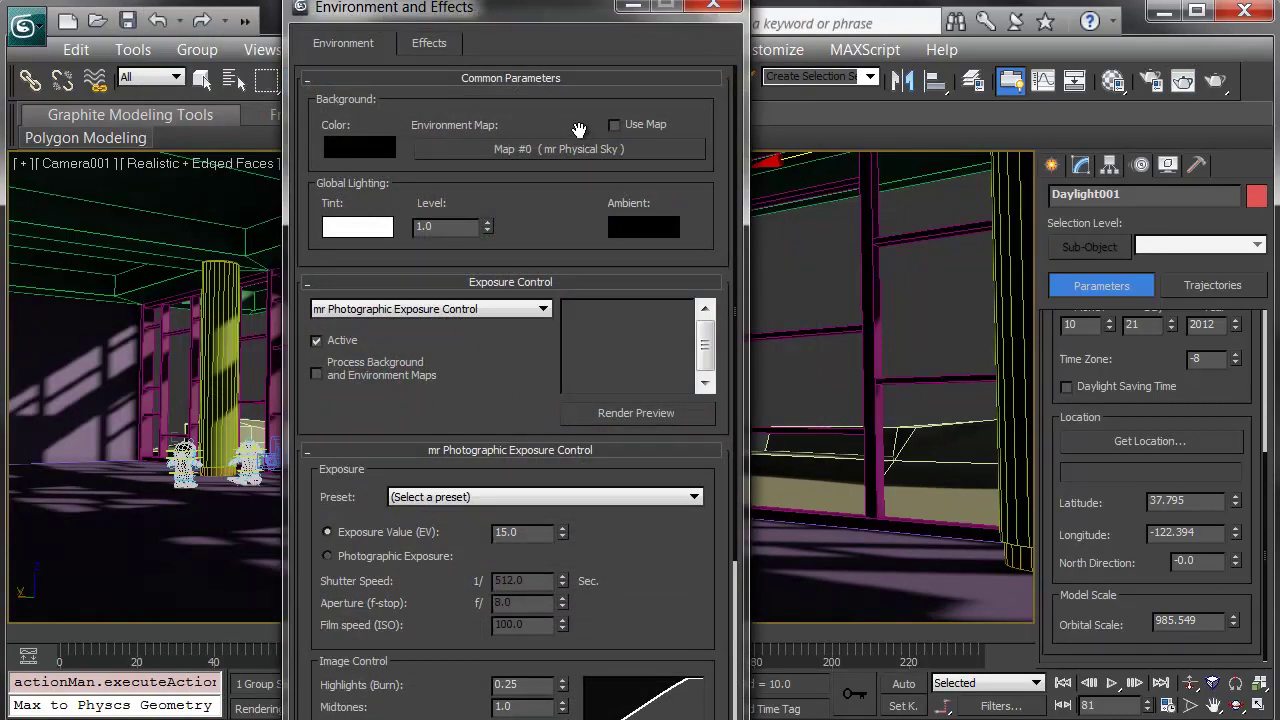
click(633, 124)
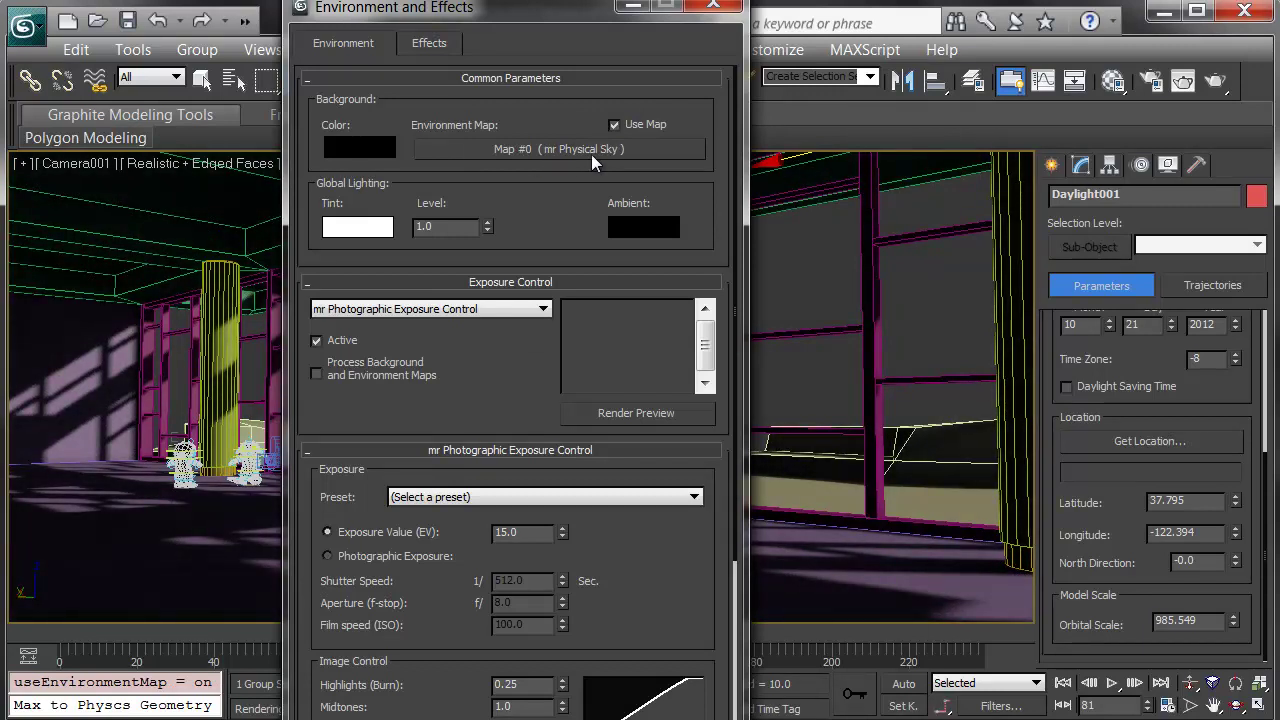
click(1212, 86)
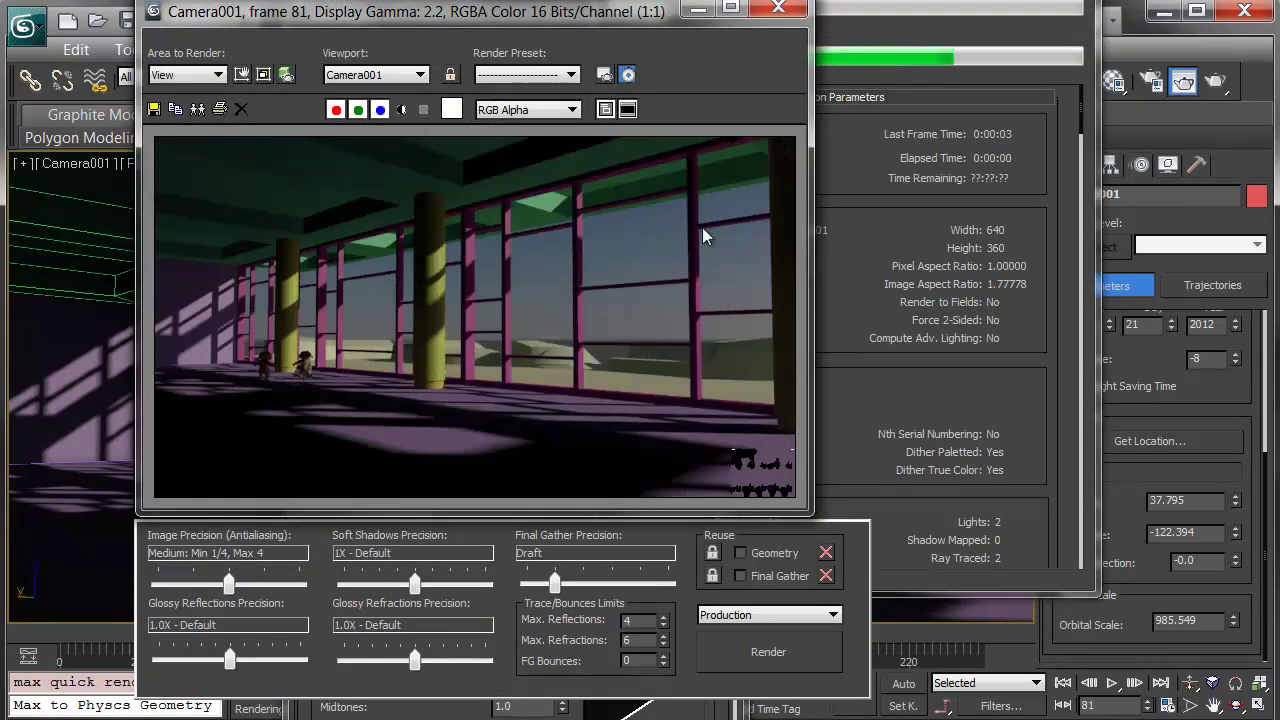
key(8)
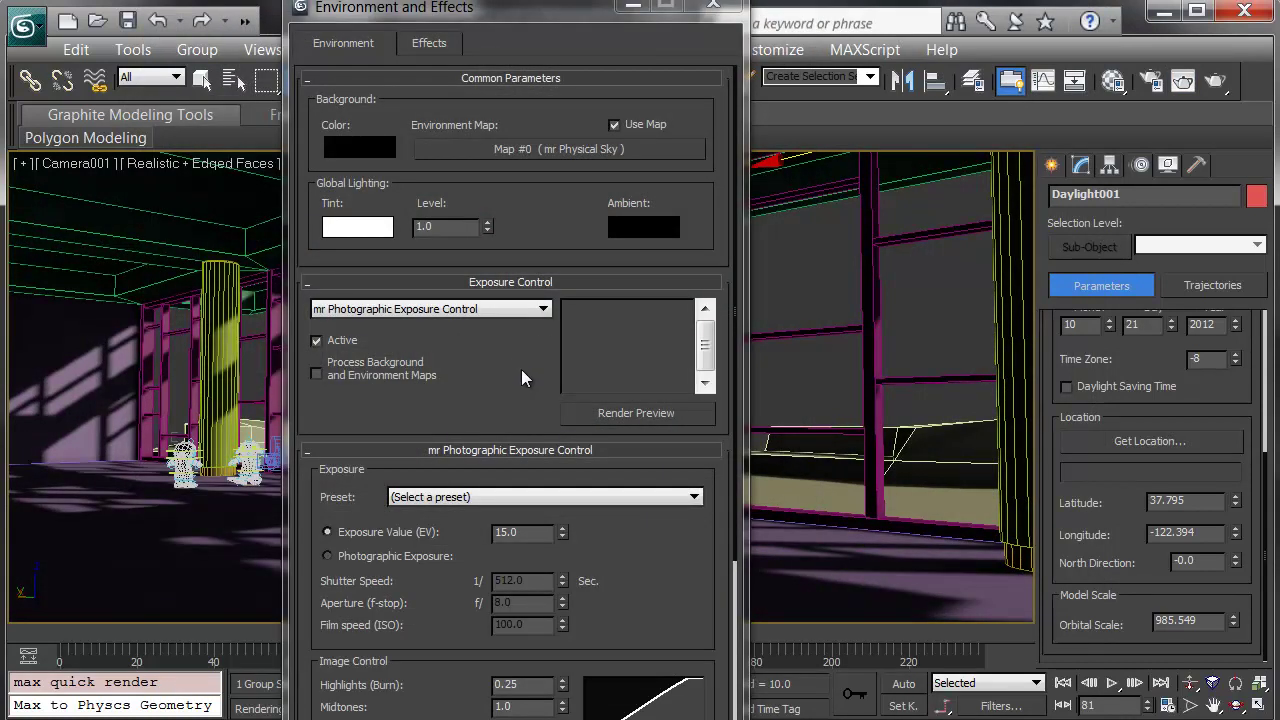
Switch to Photographic Exposure with film speed ISO 200, aperture f/2.8 and shutter speed 1/256 s
click(555, 285)
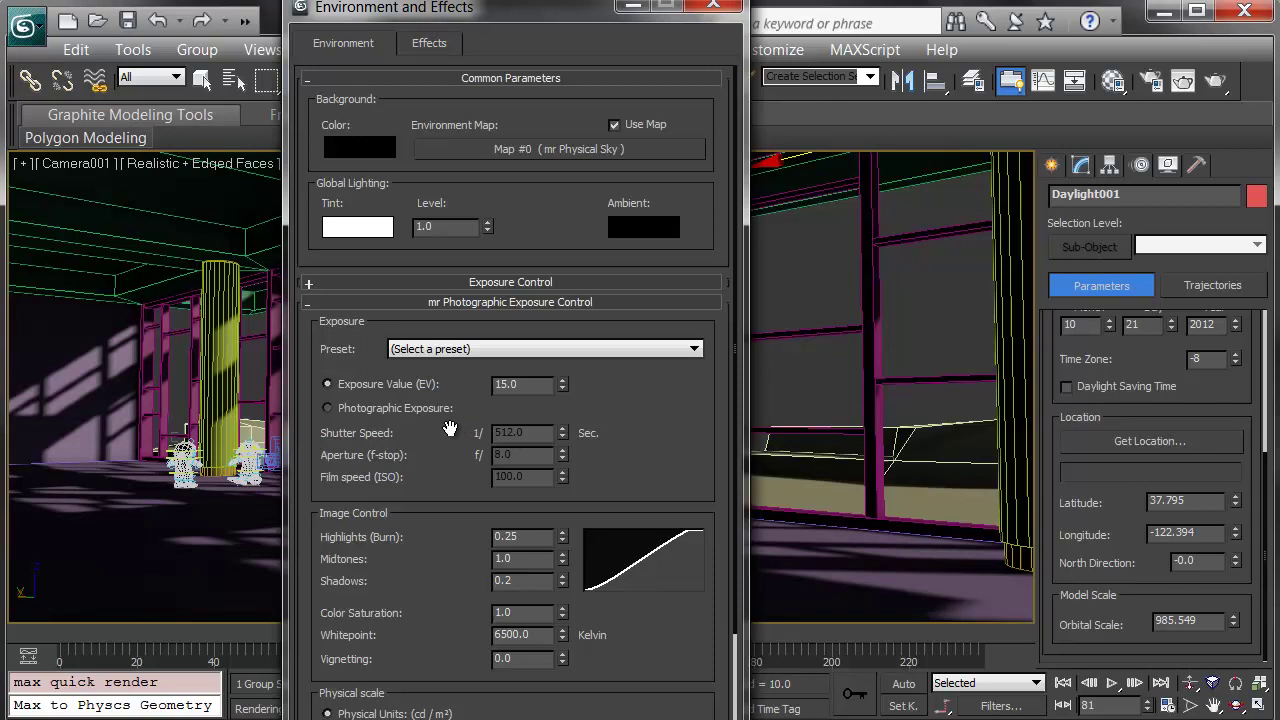
click(424, 406)
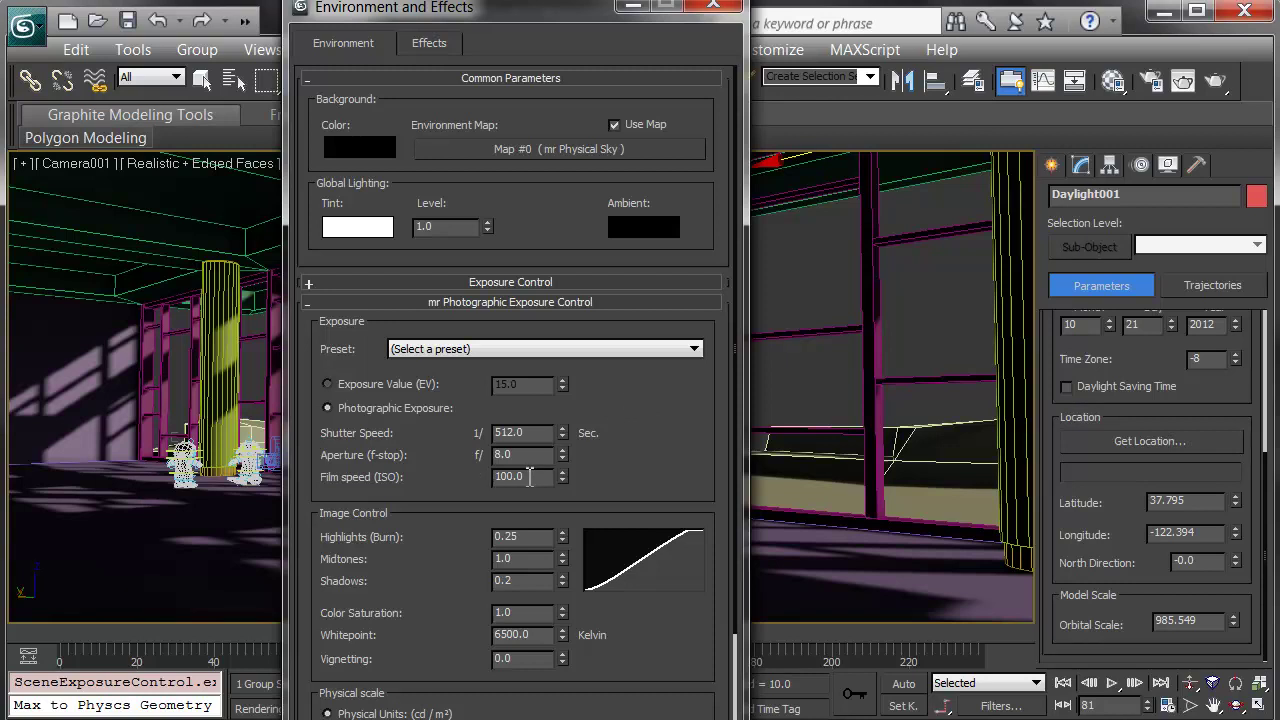
double_click(529, 477)
text(200)
key(Tab)
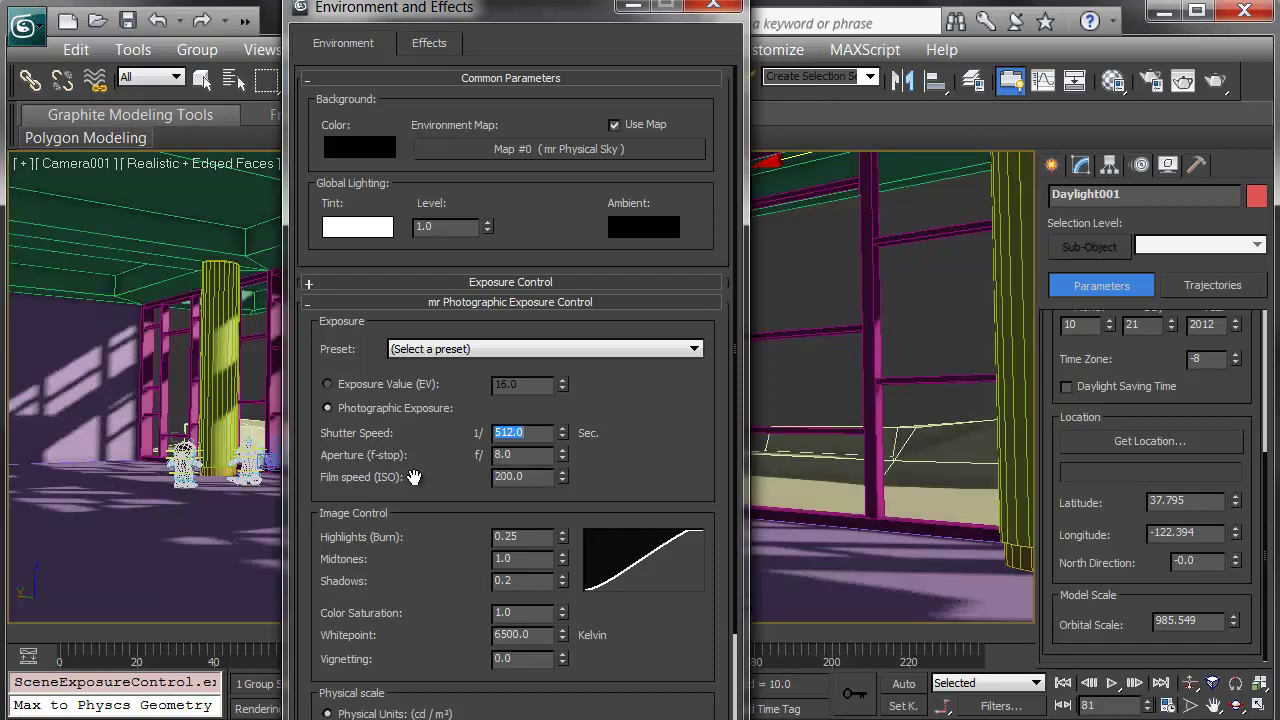
double_click(523, 457)
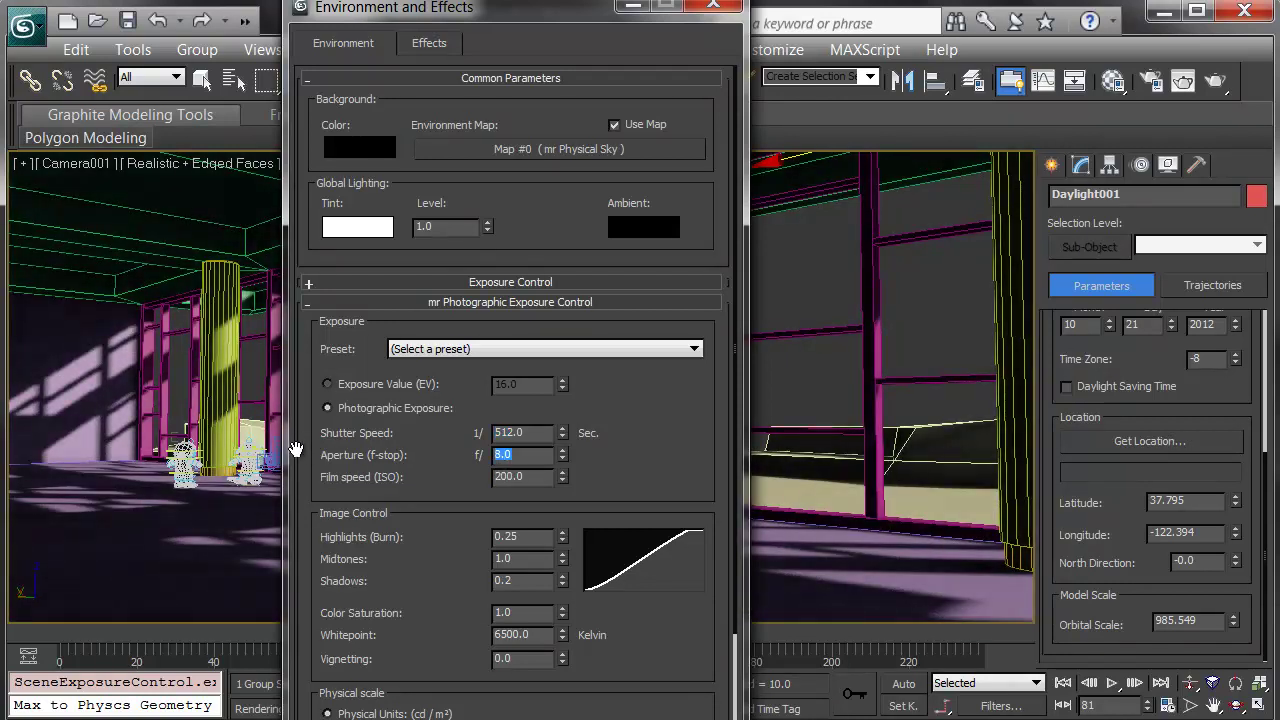
text(2.8)
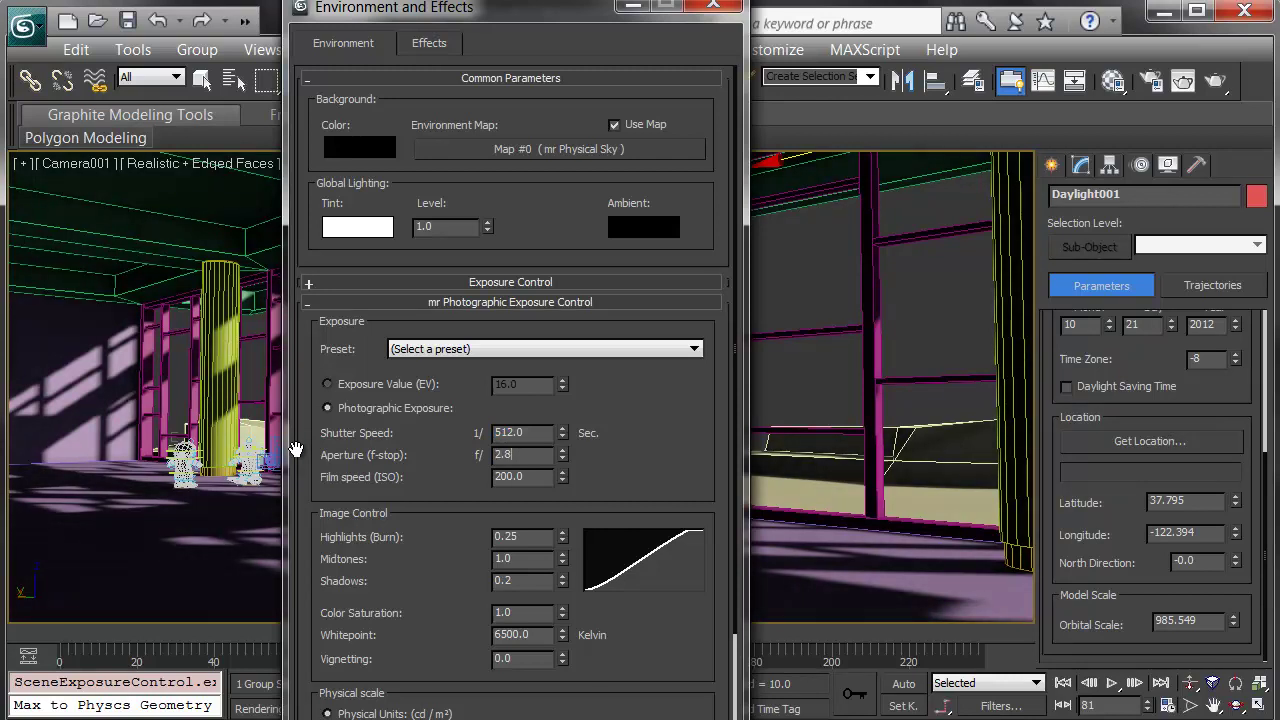
key(Tab)
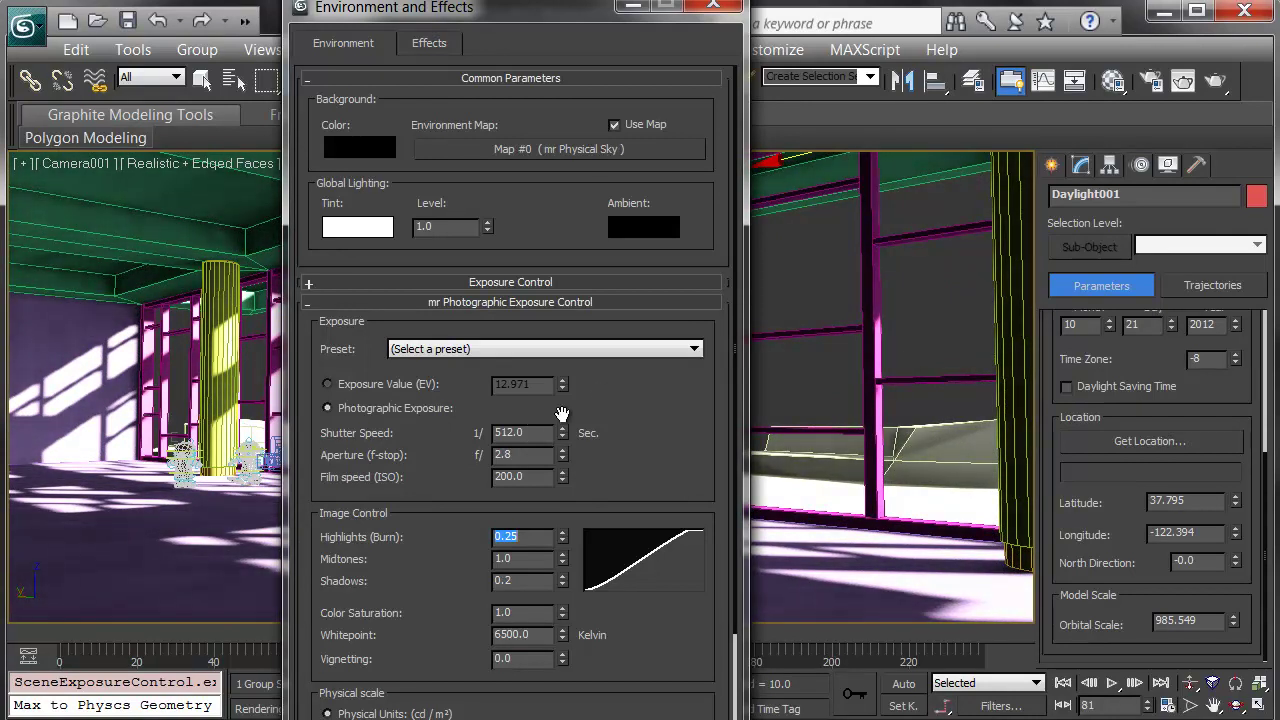
double_click(540, 432)
text(256)
key(Tab)
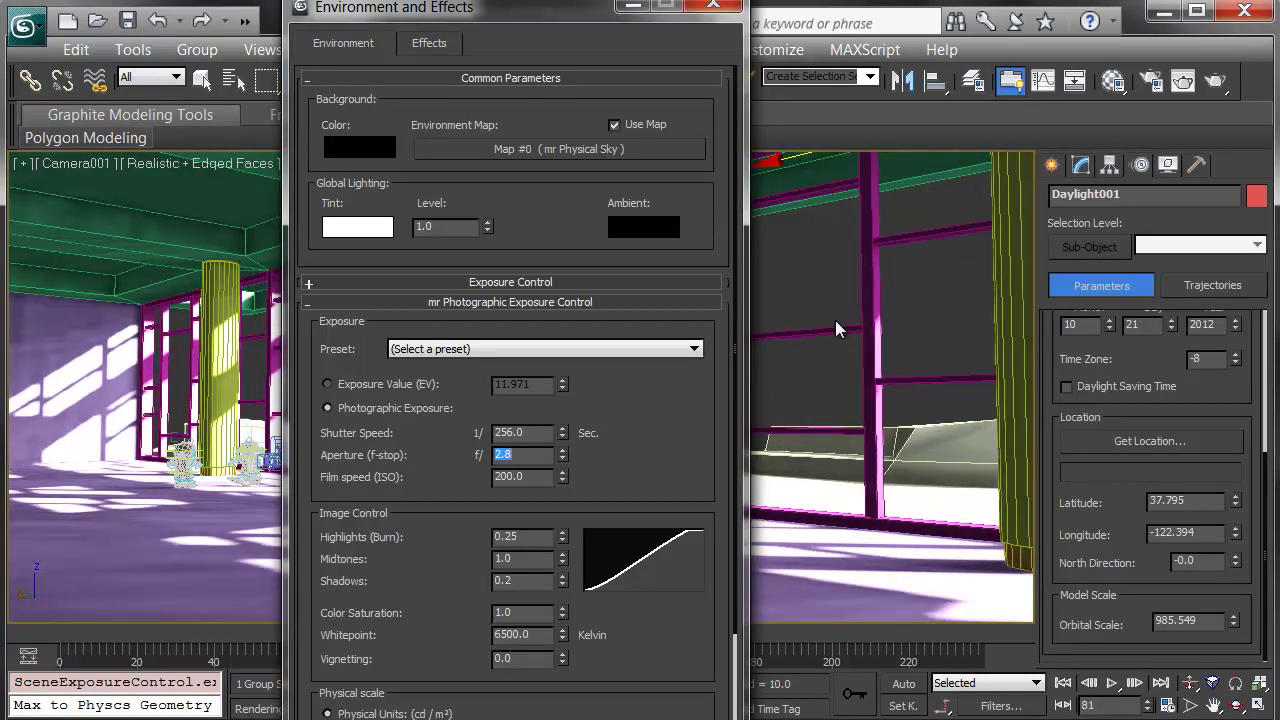
Render the camera view, change the aperture to f/5.6, and render again
click(1218, 84)
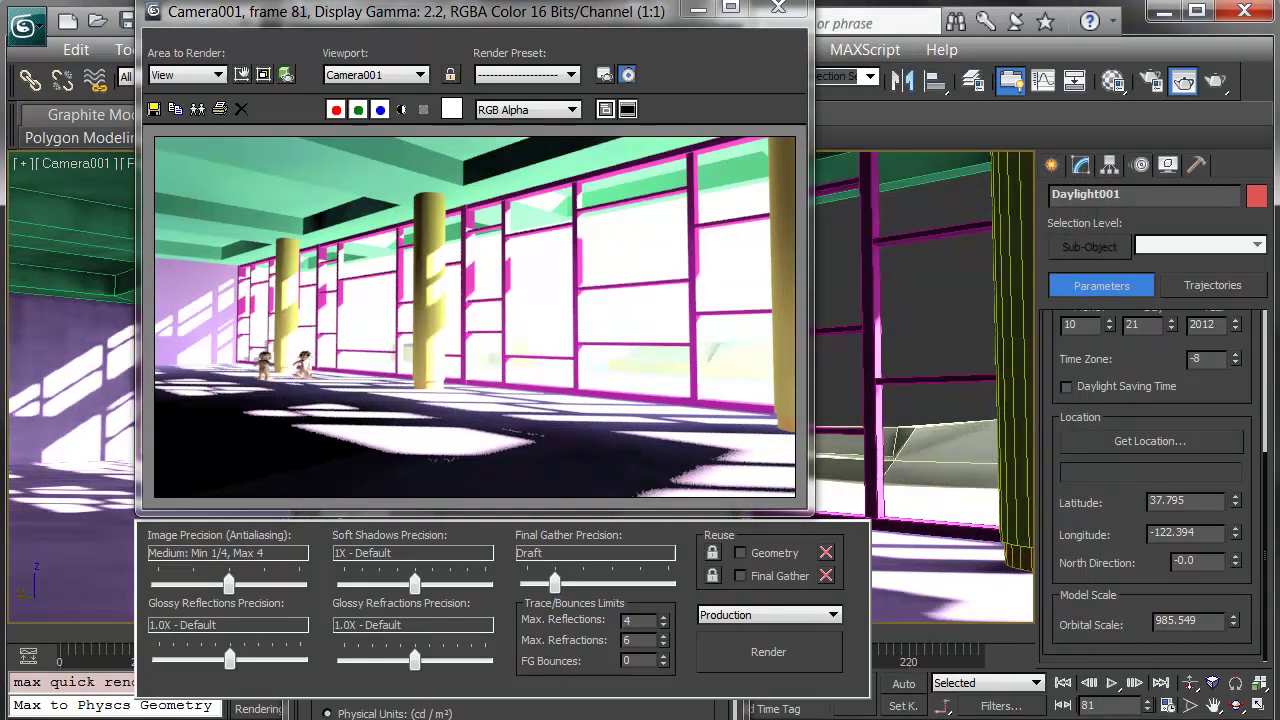
key(8)
double_click(528, 454)
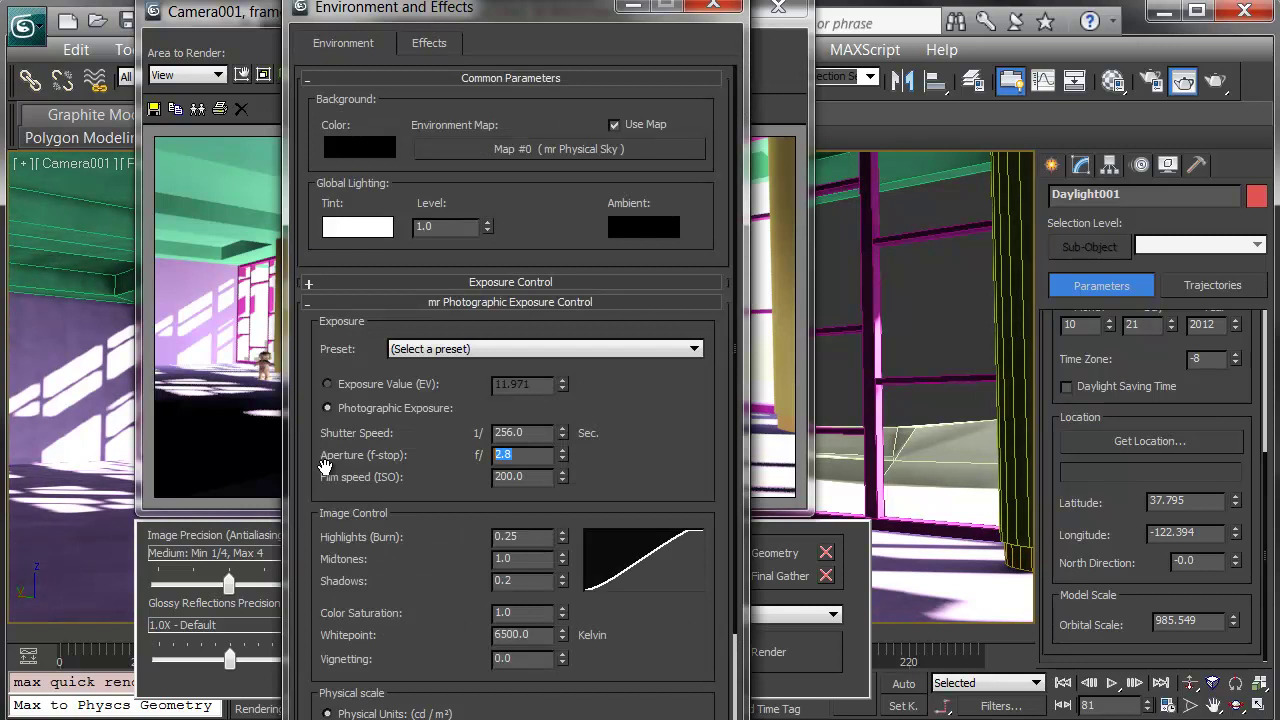
text(5.6)
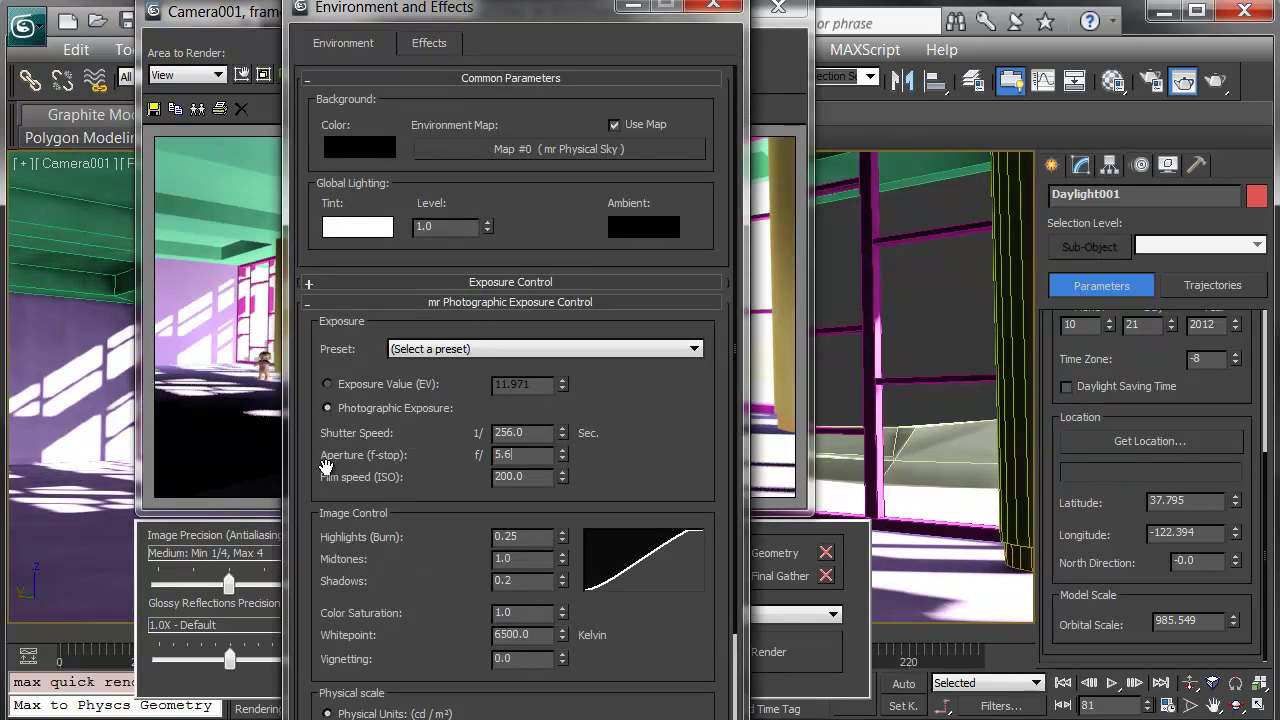
key(Tab)
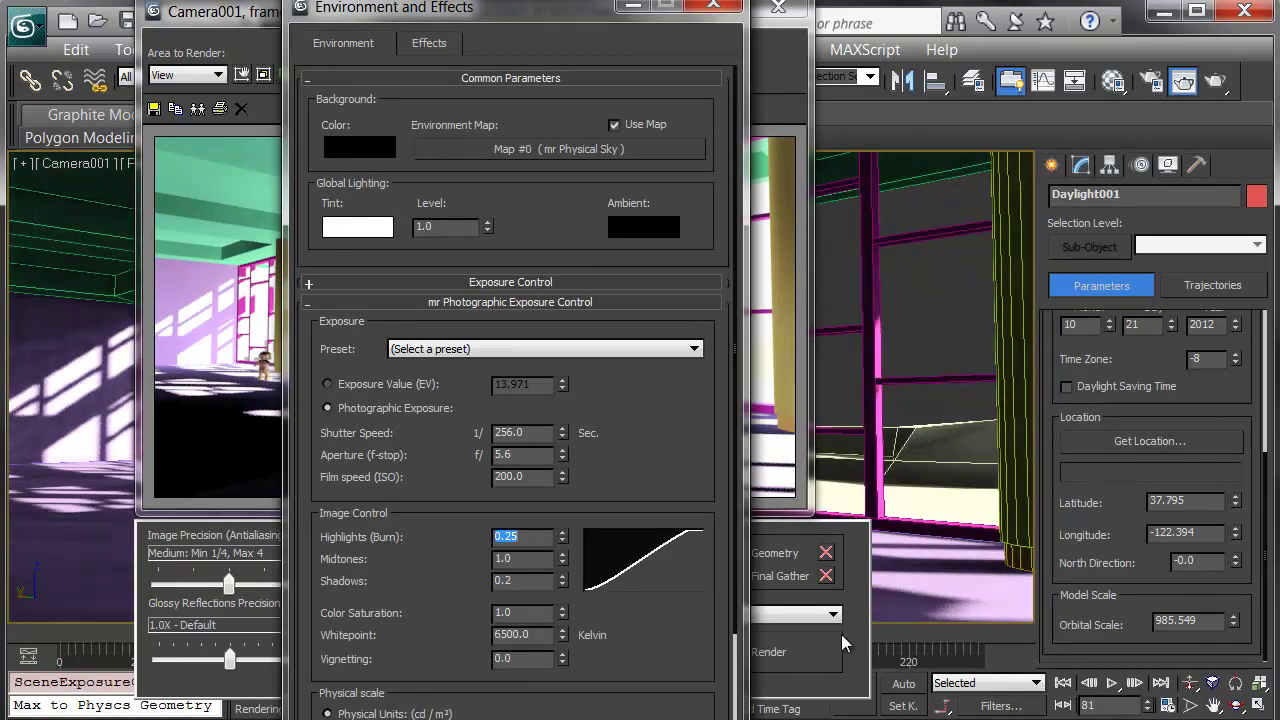
click(815, 667)
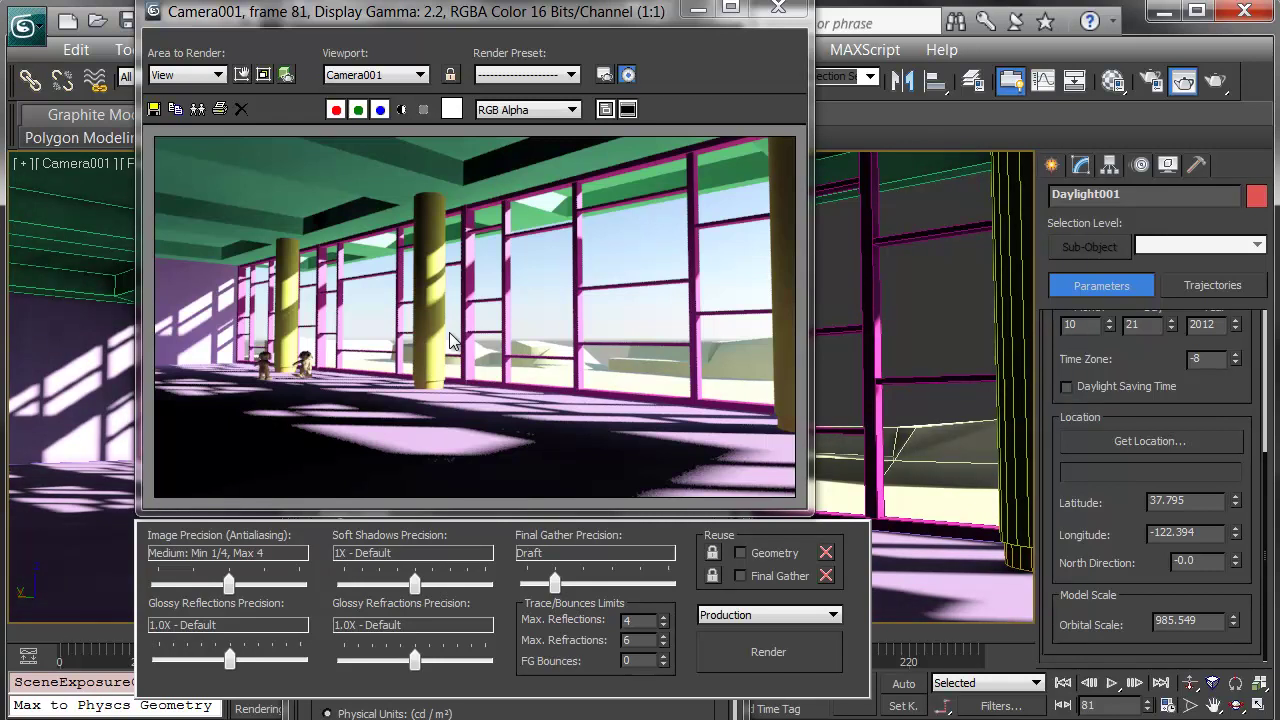
Close the Rendered Frame Window to return to the exposure settings
click(778, 7)
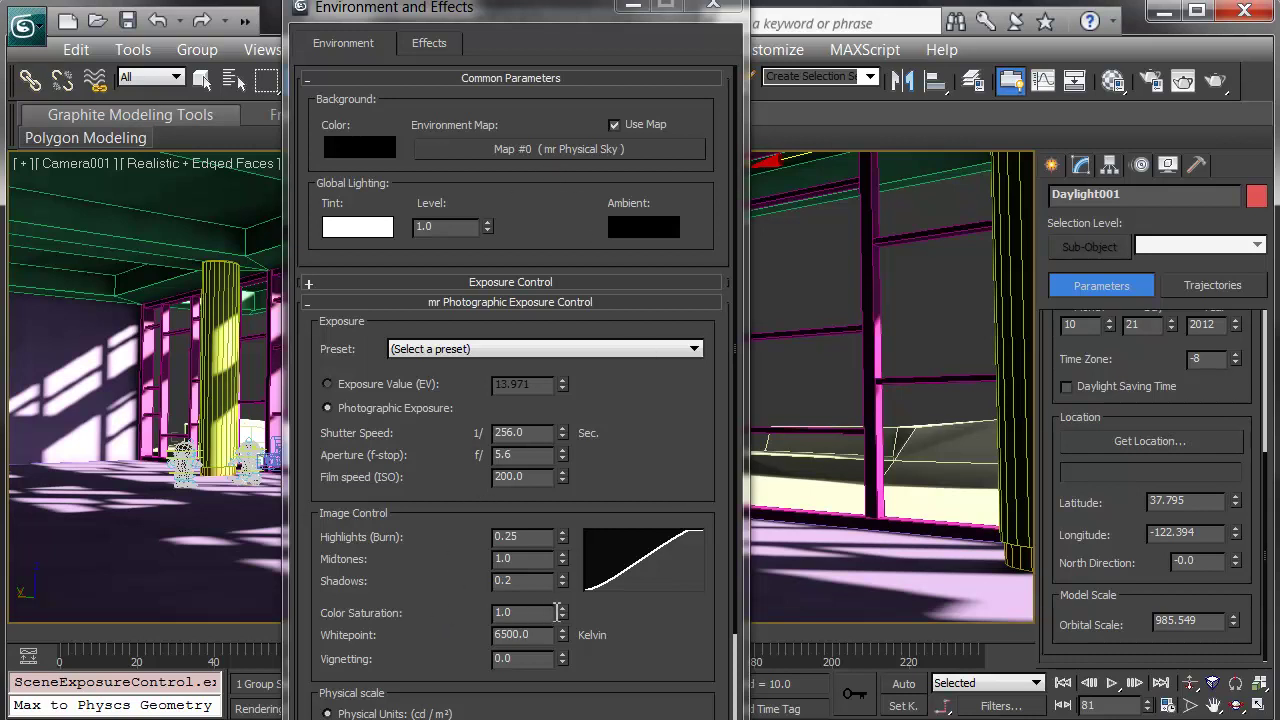
Drop Color Saturation to 0.0, render a grayscale camera view, then close the render window
right_click(561, 614)
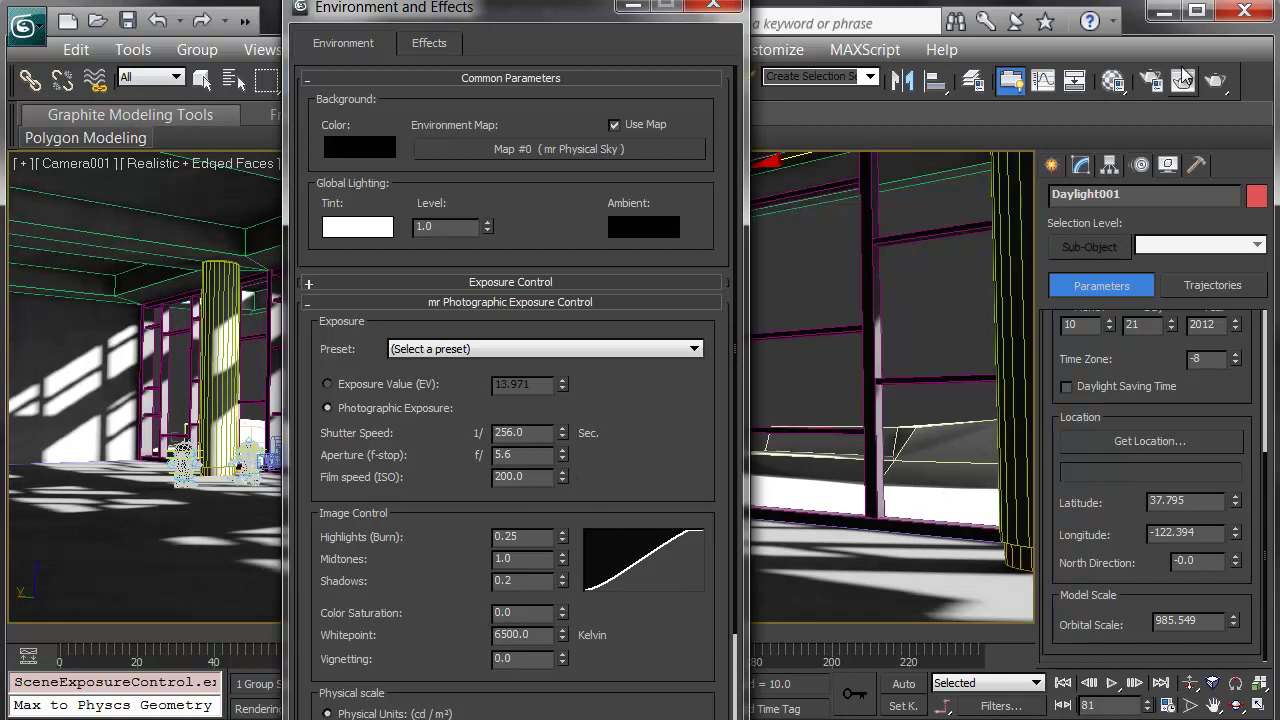
click(1224, 85)
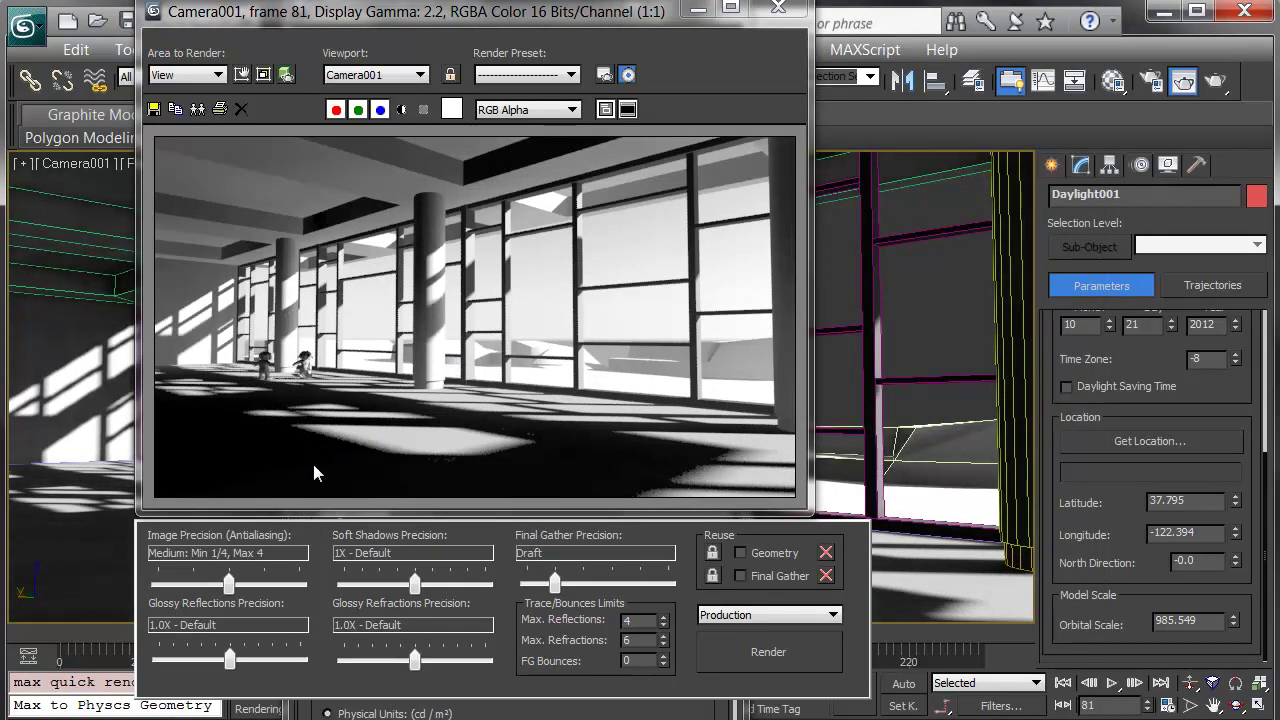
click(779, 10)
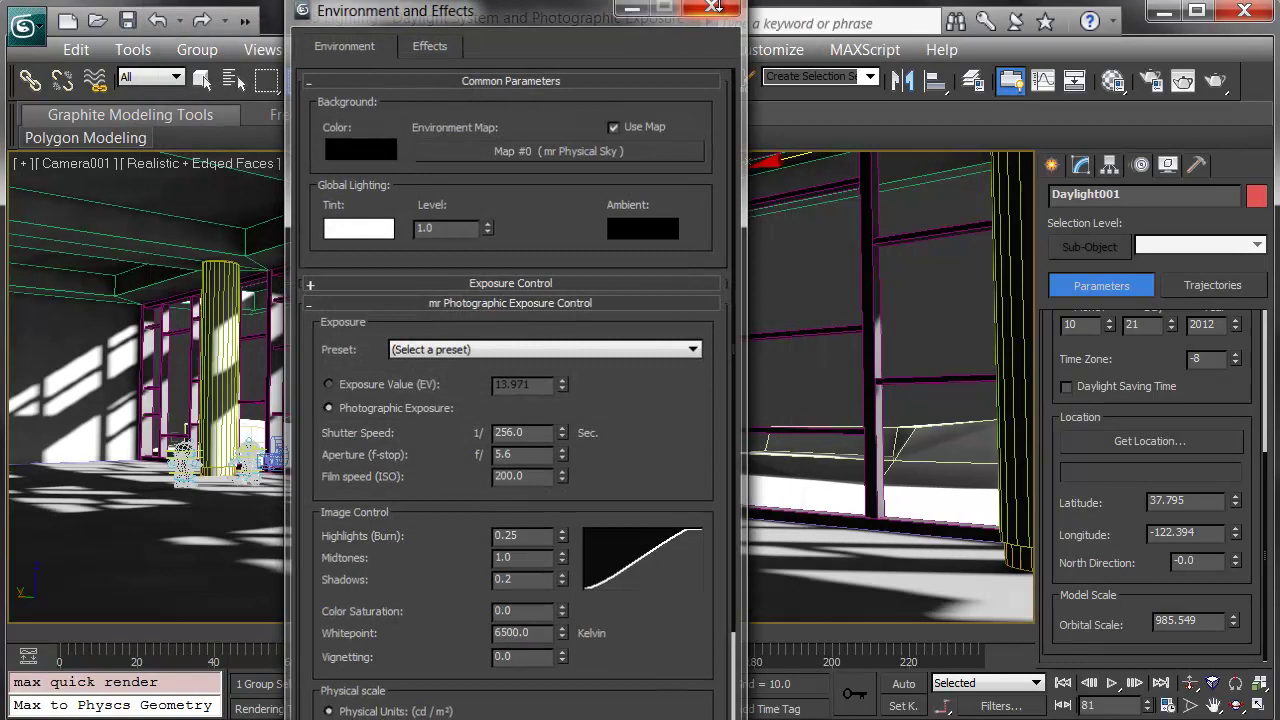
Close Environment and Effects and bring up Daylight001's mr Sun Basic Parameters in the Modify panel
click(713, 5)
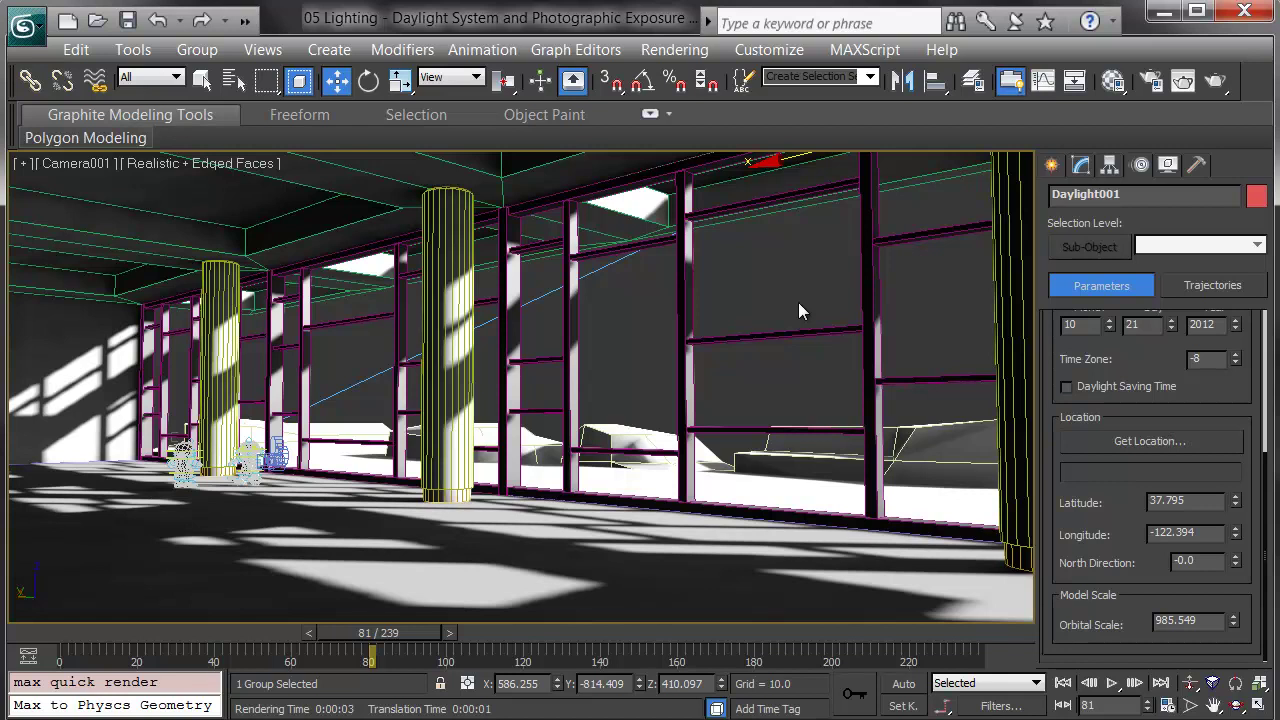
click(1081, 165)
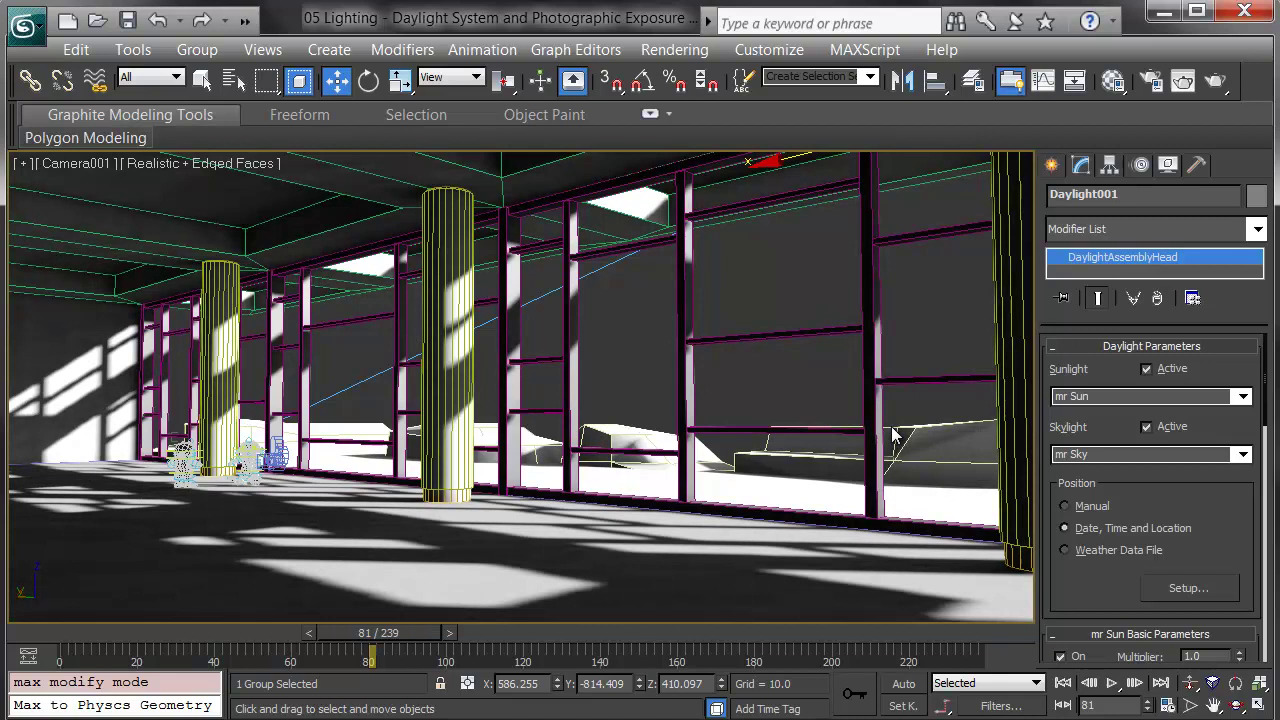
drag(1088, 600, 1123, 369)
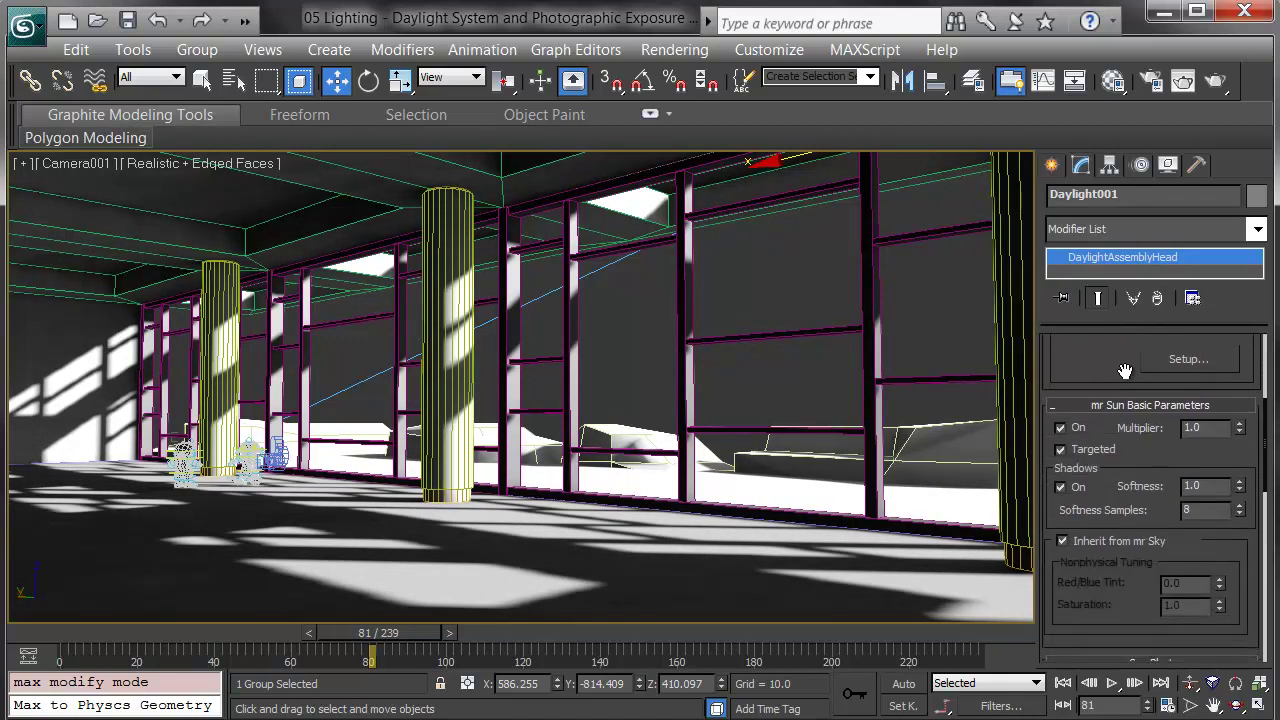
Set sun shadow Softness to 2.0 with 16 Softness Samples and render the result
double_click(1220, 484)
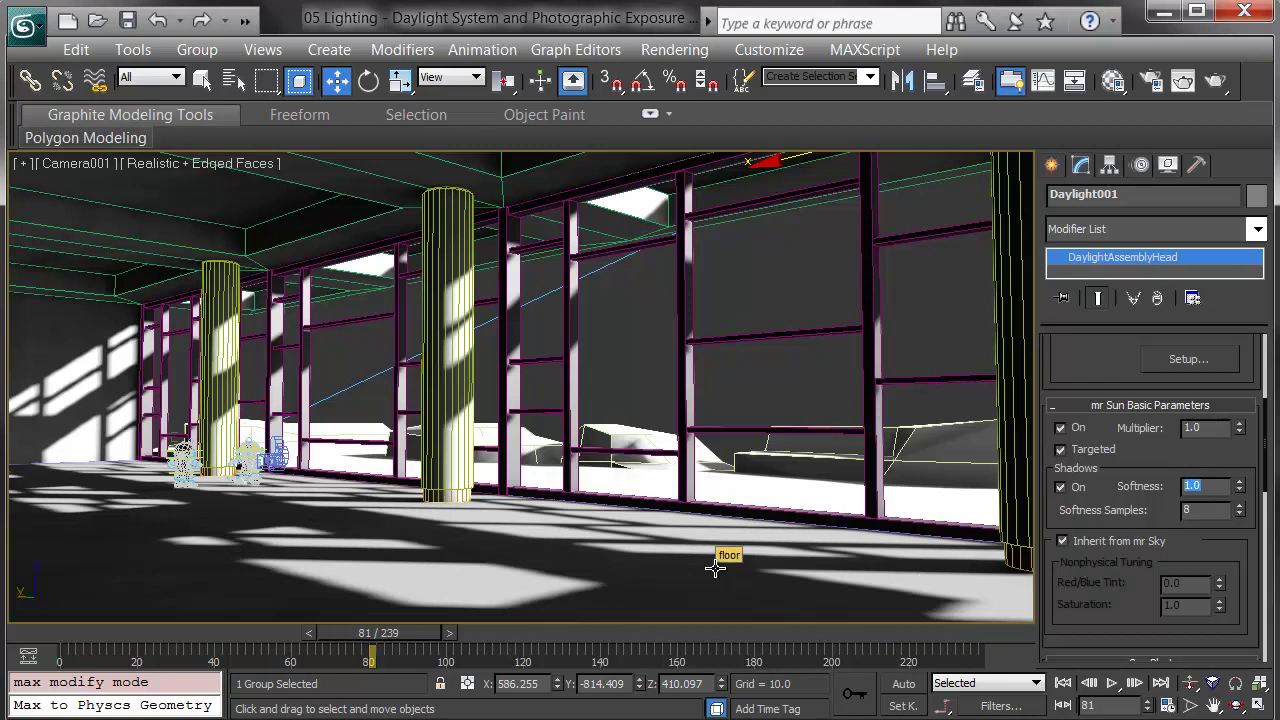
text(2)
key(shift+Tab)
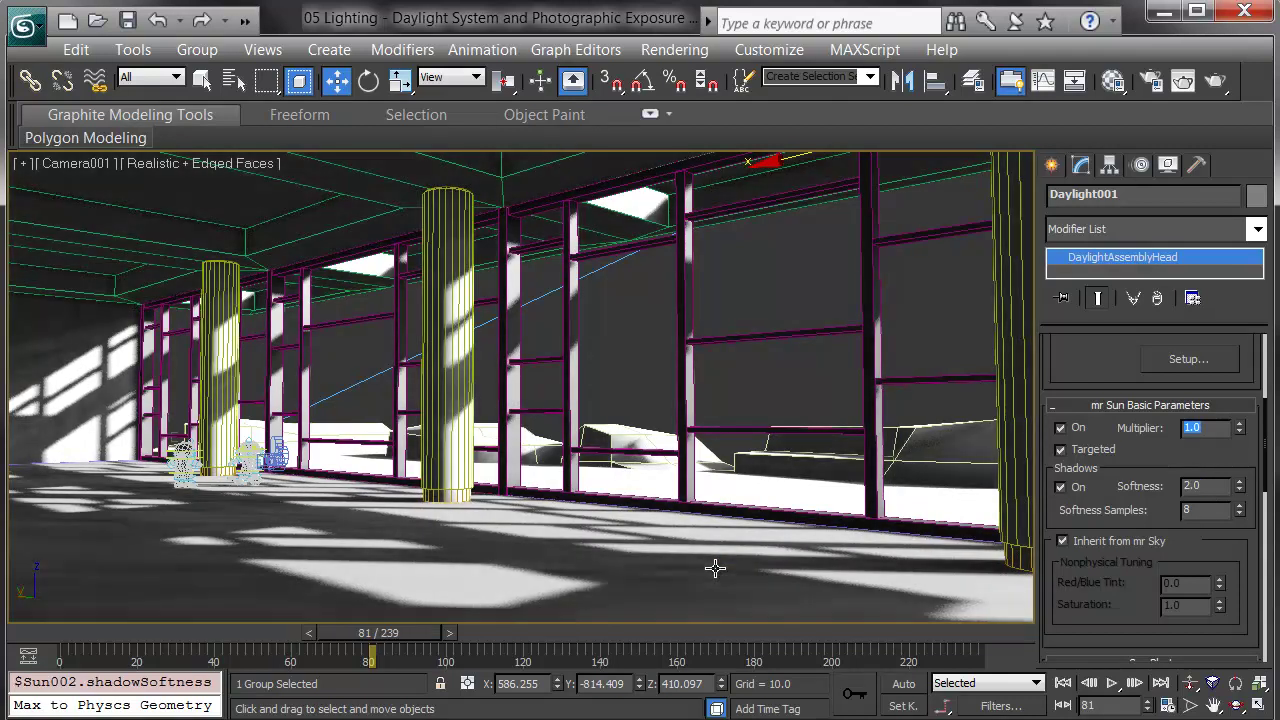
click(1212, 511)
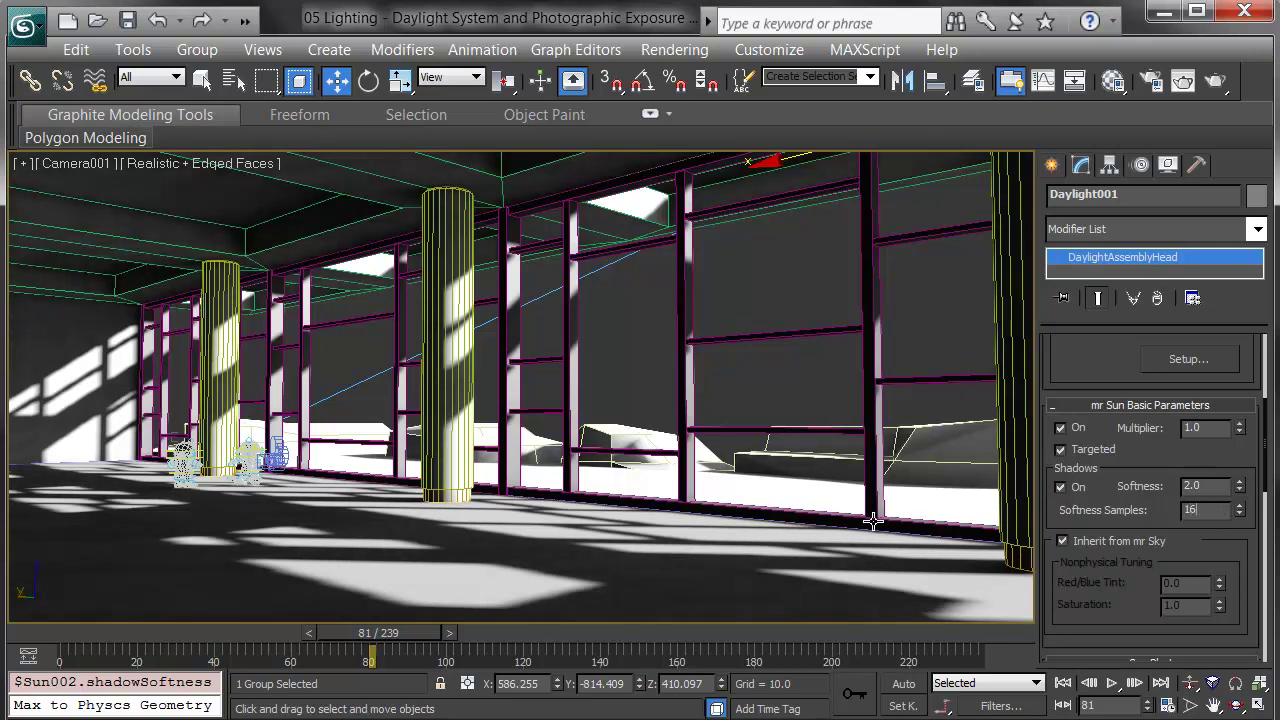
text(16)
key(Return)
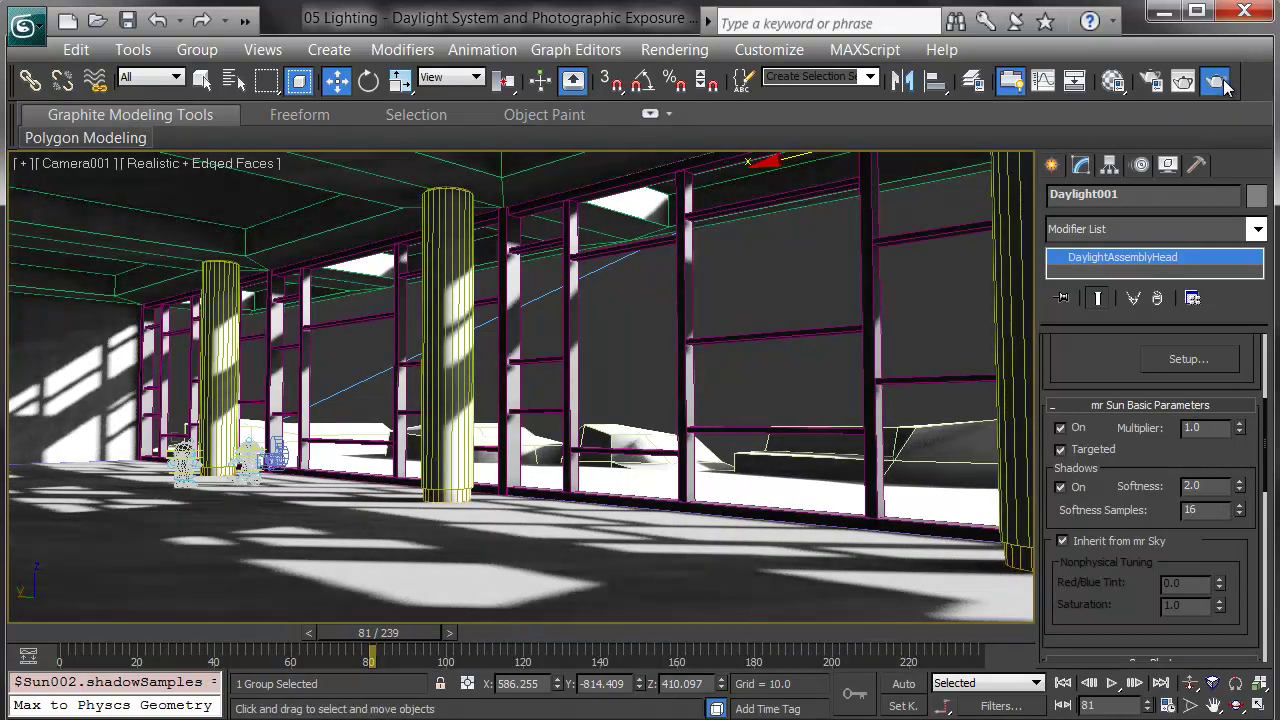
click(1217, 83)
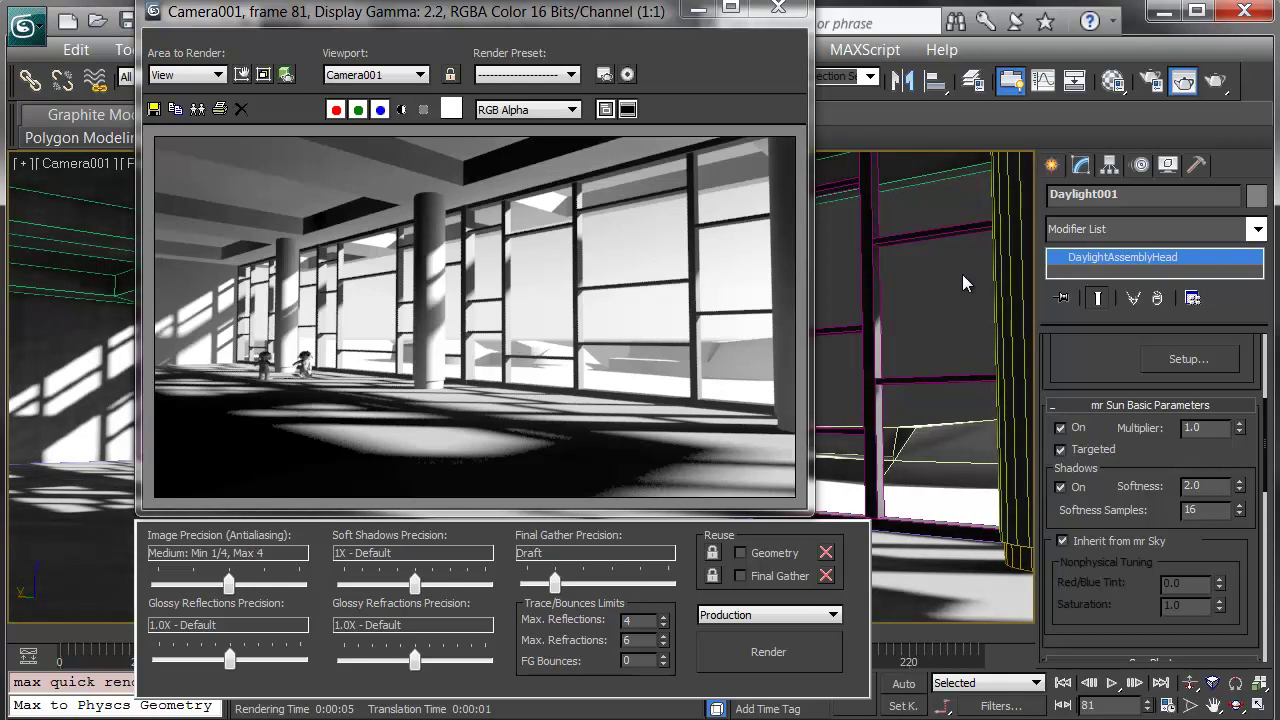
Close the render window and deselect Daylight001 by clicking empty viewport space
click(779, 8)
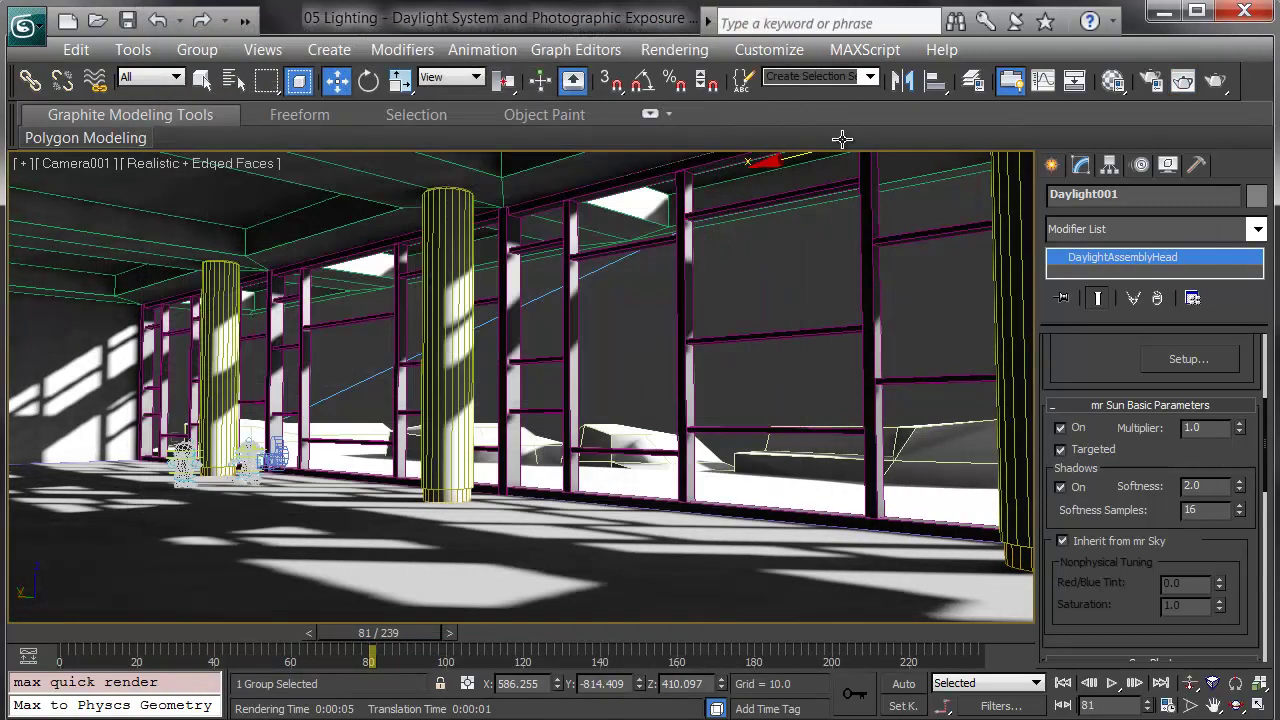
click(839, 248)
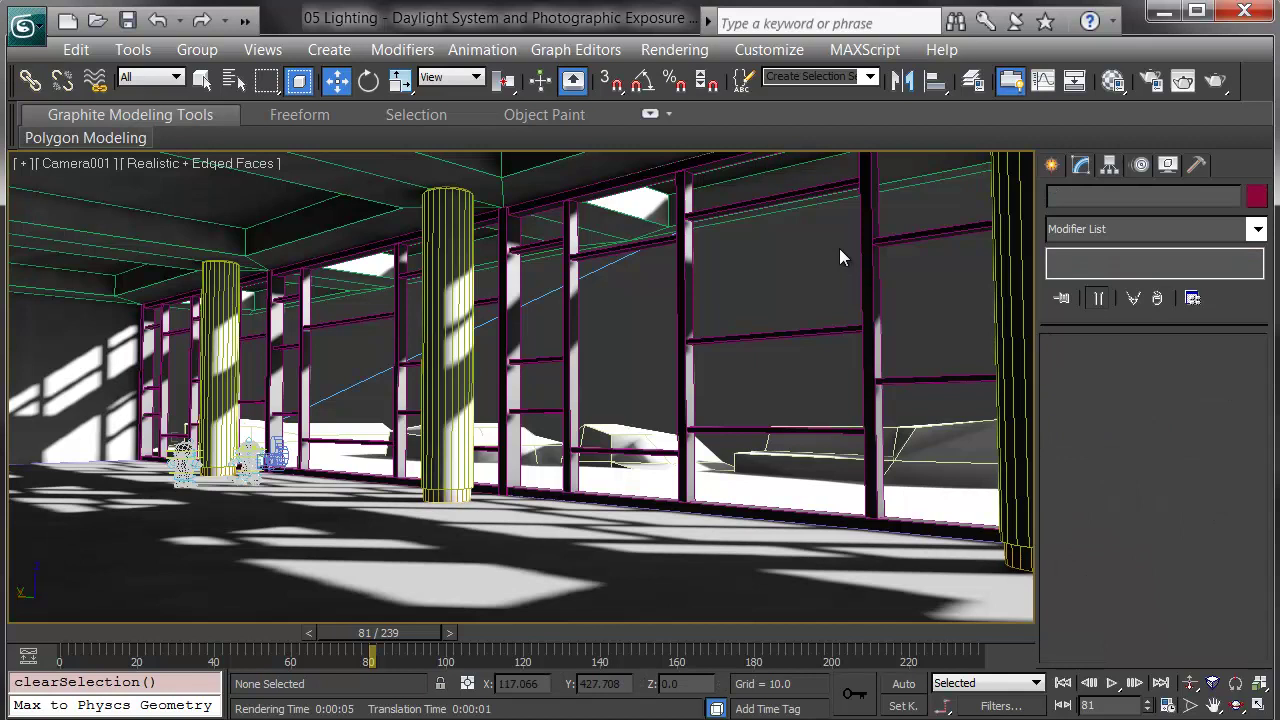